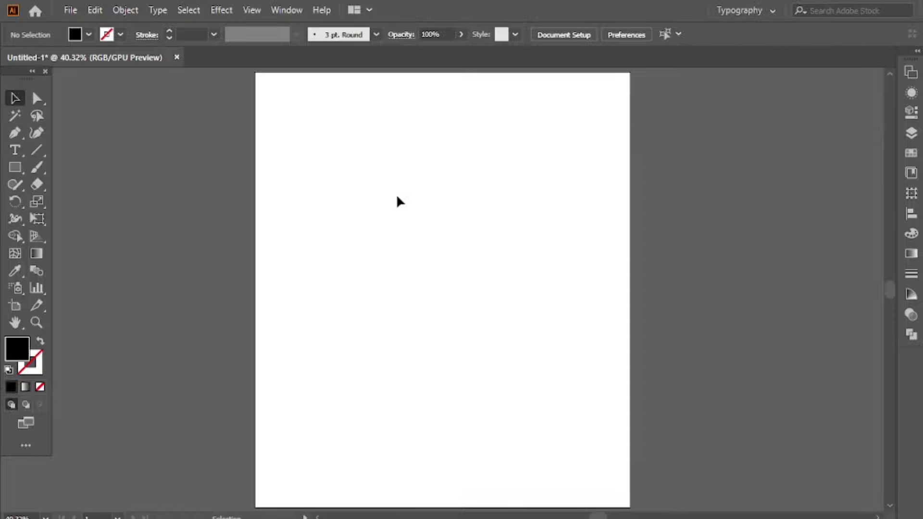
Step: Type a heavy U, scale it to about 414 pt and shift it up-left
click(16, 150)
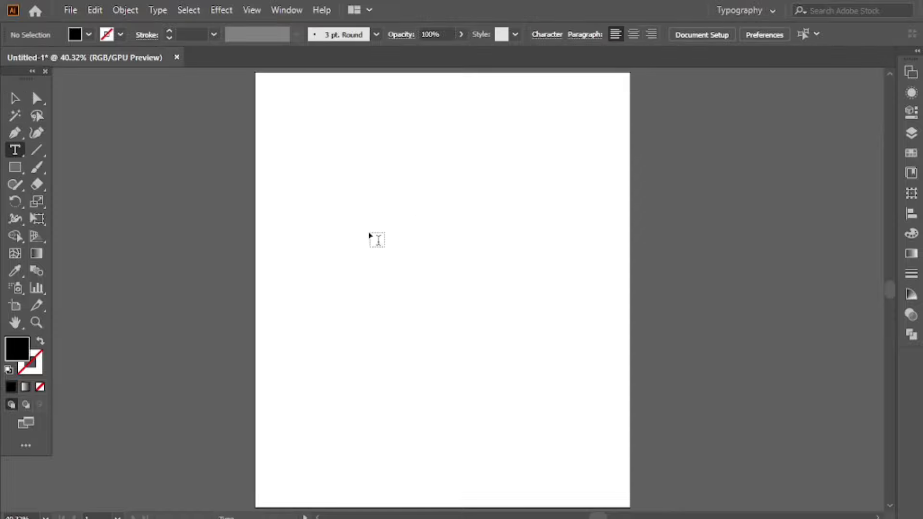
click(378, 234)
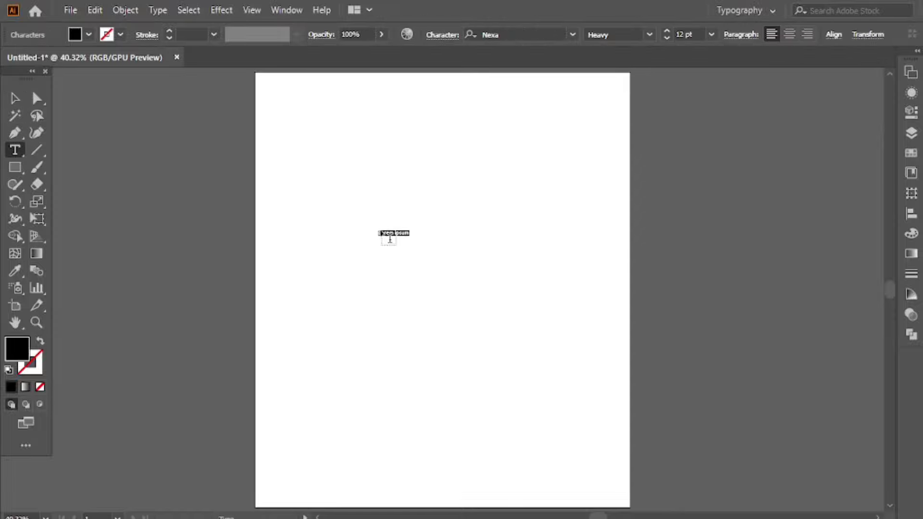
click(10, 101)
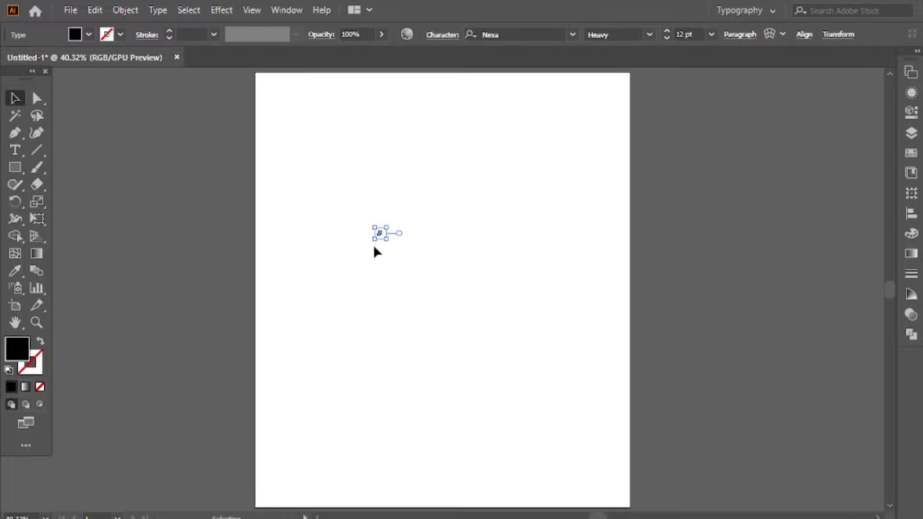
drag(385, 239, 444, 327)
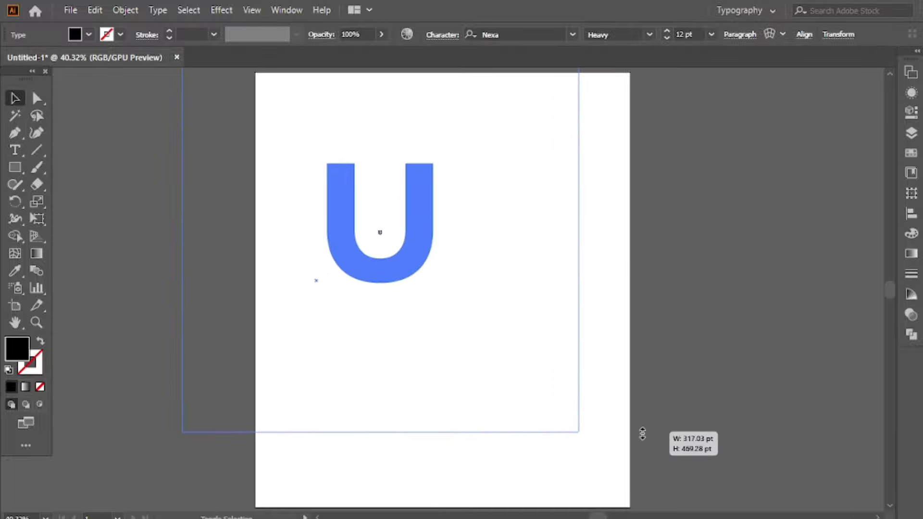
drag(402, 262, 375, 258)
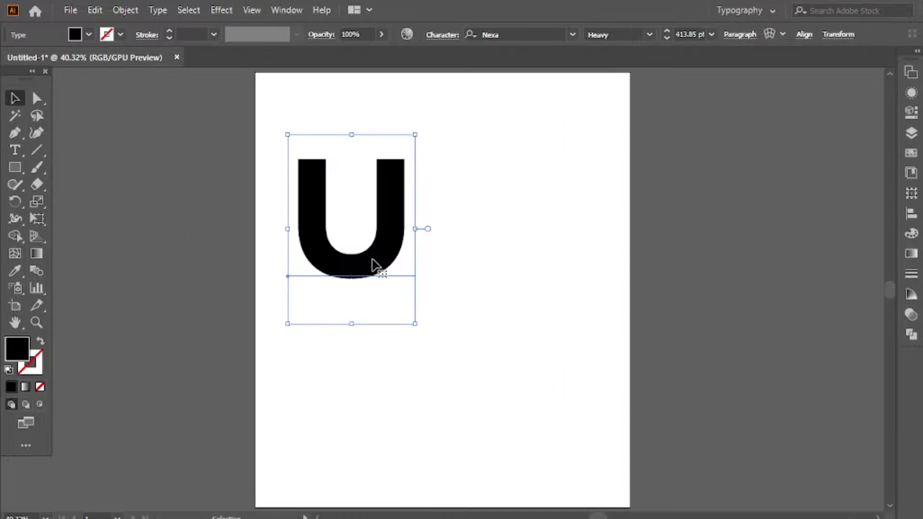
Step: Duplicate the U to its right and retype the copy as A
drag(350, 268, 475, 265)
key(t)
double_click(521, 237)
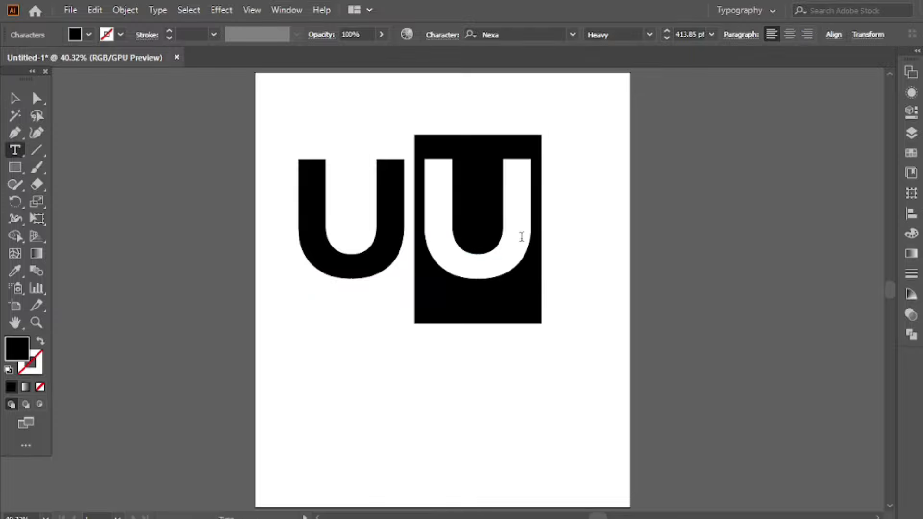
text(a)
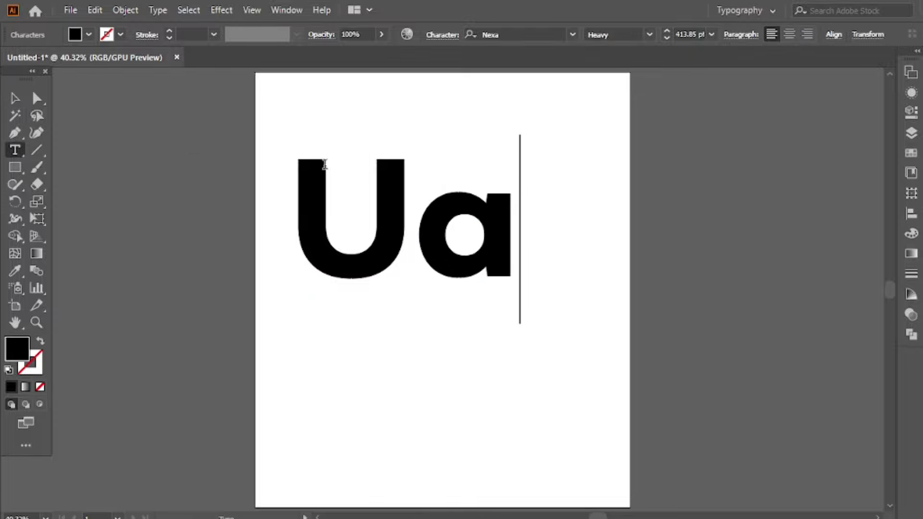
key(BackSpace)
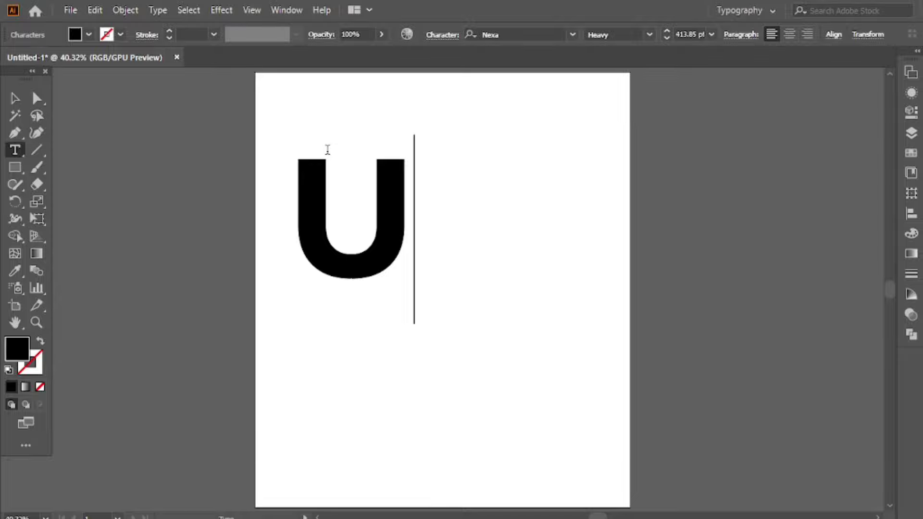
text(S)
key(BackSpace)
text(A)
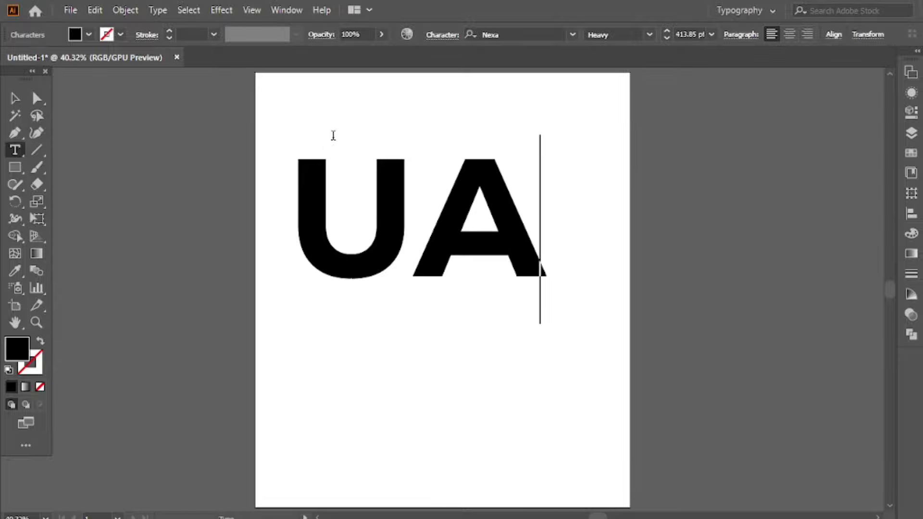
Step: Move both letters down the page and expand them into outline shapes
click(17, 102)
drag(485, 93, 373, 262)
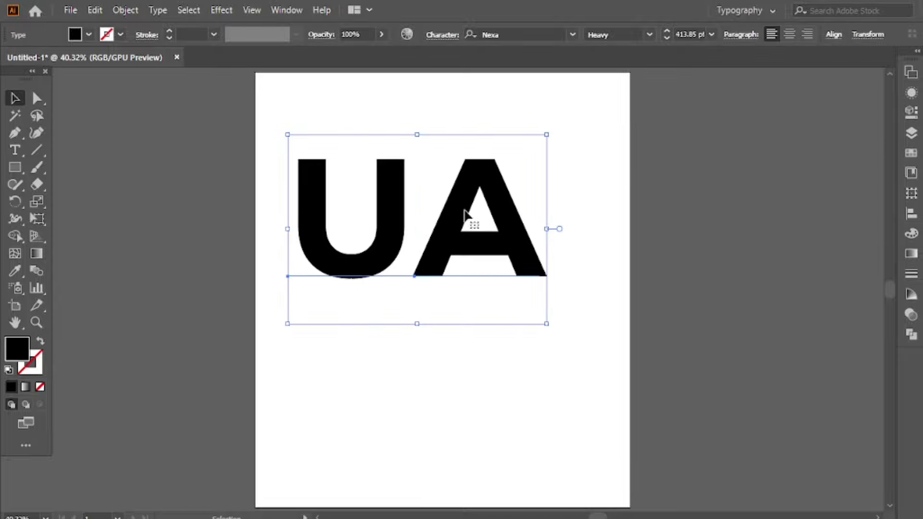
drag(467, 225, 464, 299)
click(125, 10)
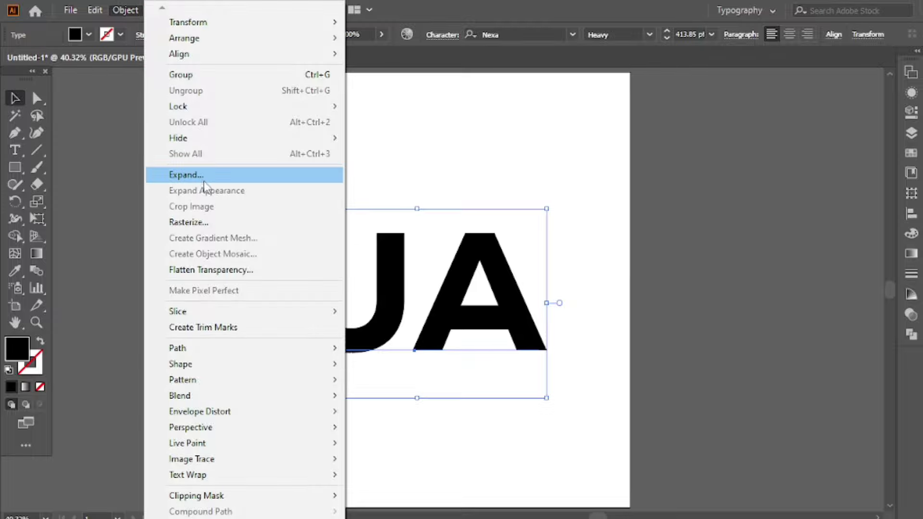
click(205, 176)
click(463, 354)
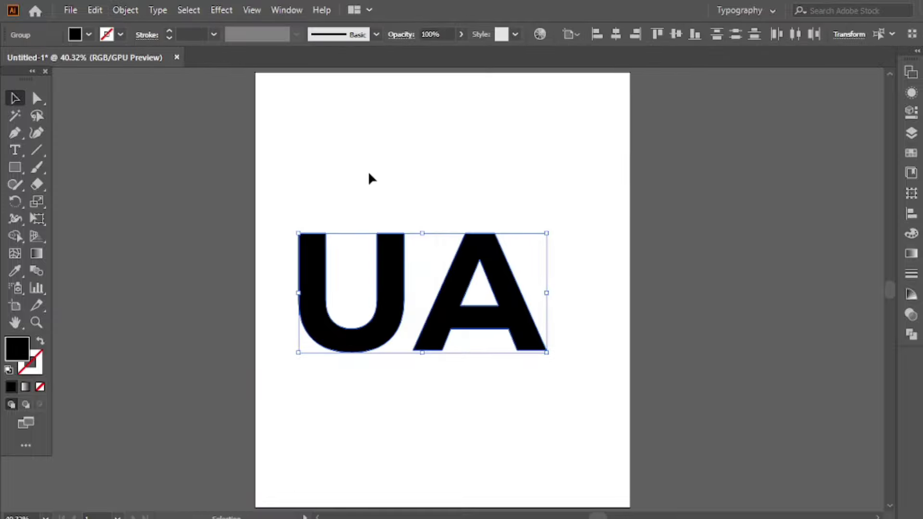
Step: Move the U up and to the left, away from the A
click(367, 169)
drag(391, 305, 378, 246)
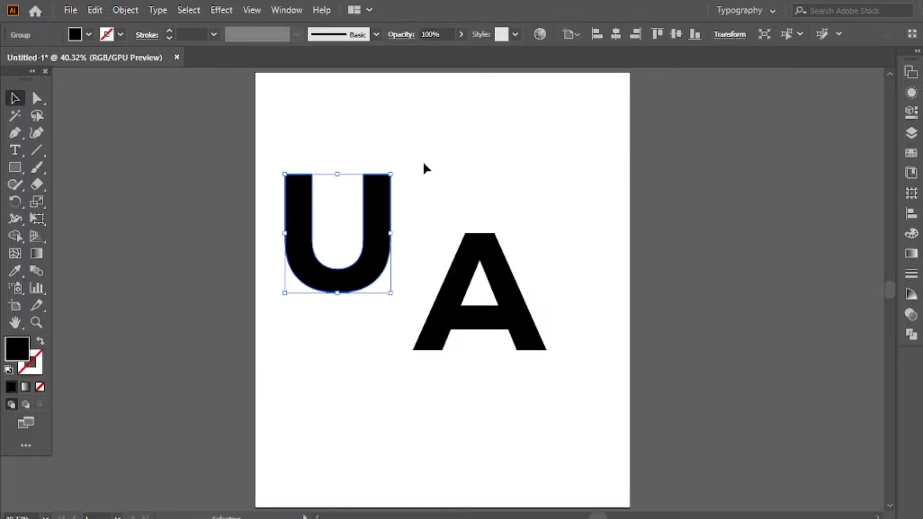
click(417, 214)
Step: Draw a diagonal slash across the U's lower right and select it together with the U
key(p)
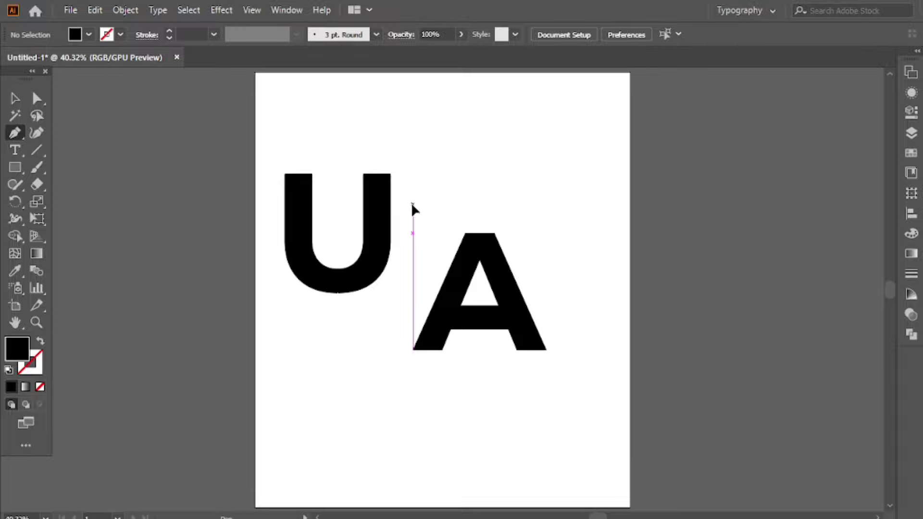
click(412, 205)
click(281, 340)
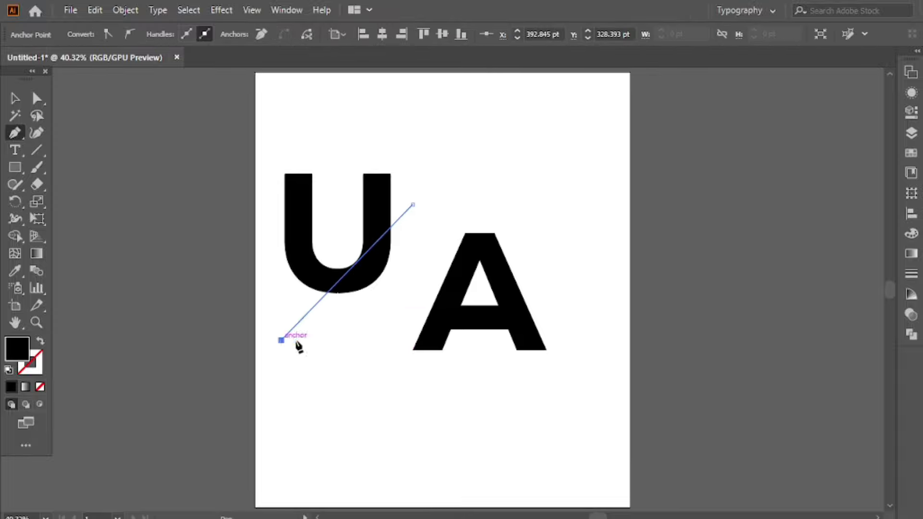
key(v)
shift+click(322, 294)
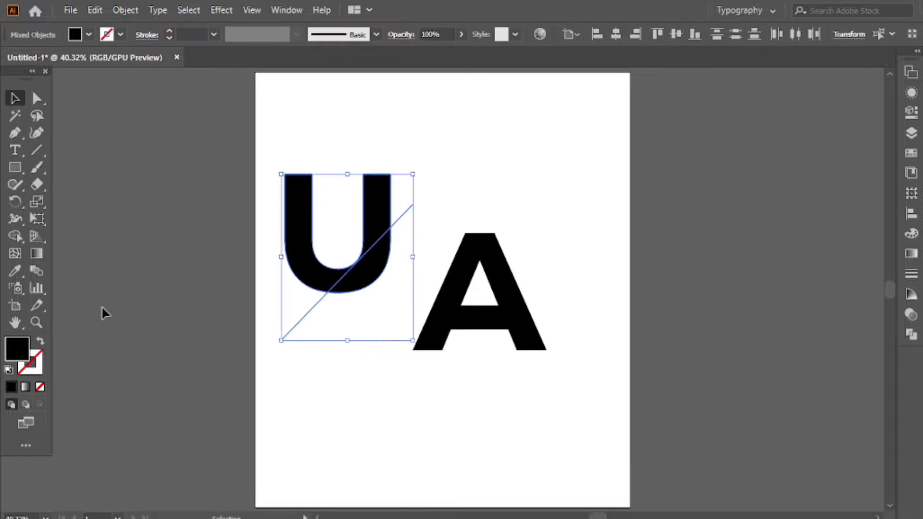
click(15, 236)
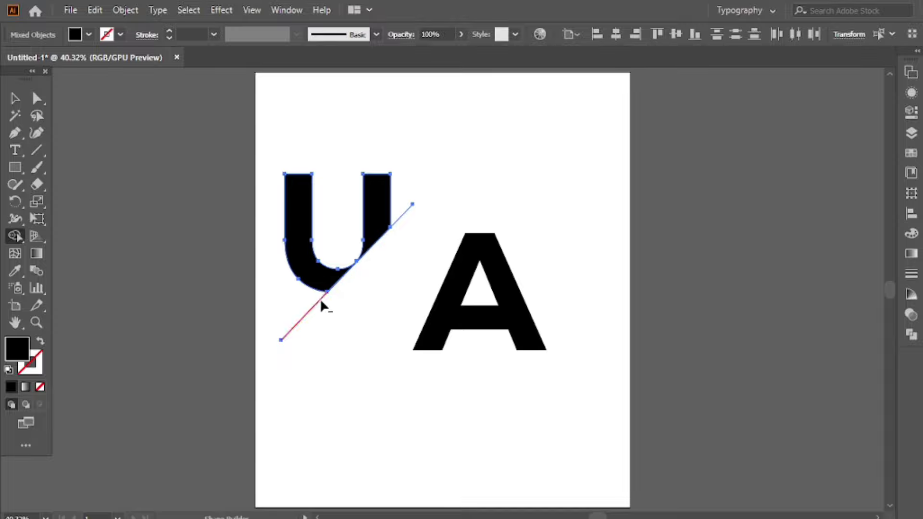
Step: Remove the U's piece below the slash with Shape Builder
alt+click(404, 215)
click(15, 98)
scroll(337, 237, up, 2)
scroll(336, 237, up, 2)
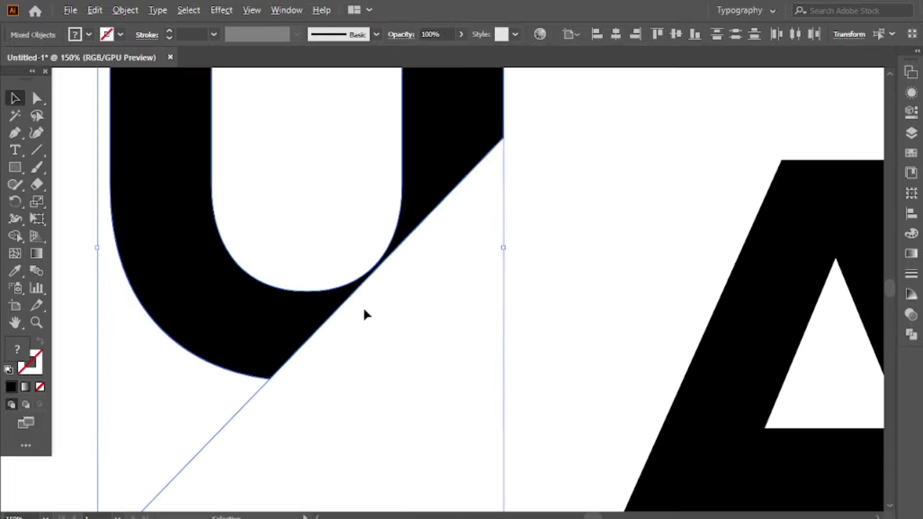
scroll(309, 382, down, 3)
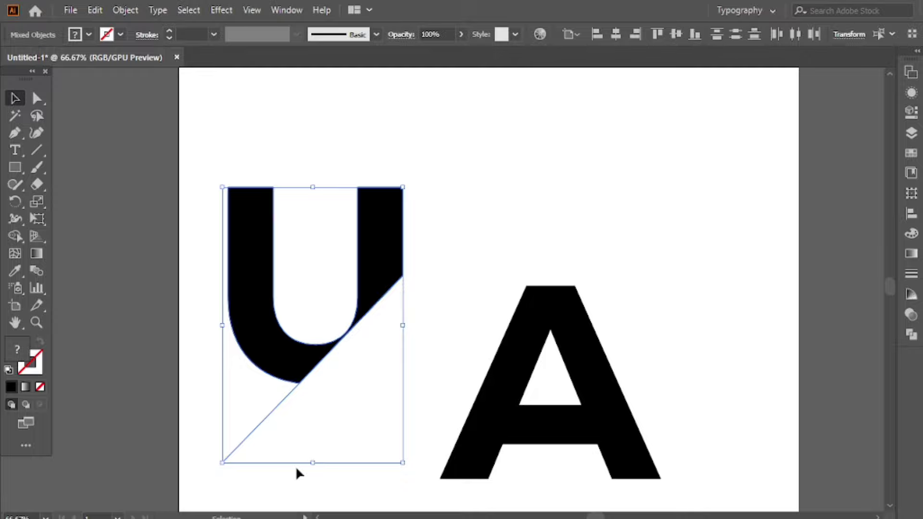
Step: Trace a line from the slash's end along the cut edge to the U's top-right corner, then select it with the U
key(p)
click(223, 462)
scroll(318, 365, up, 3)
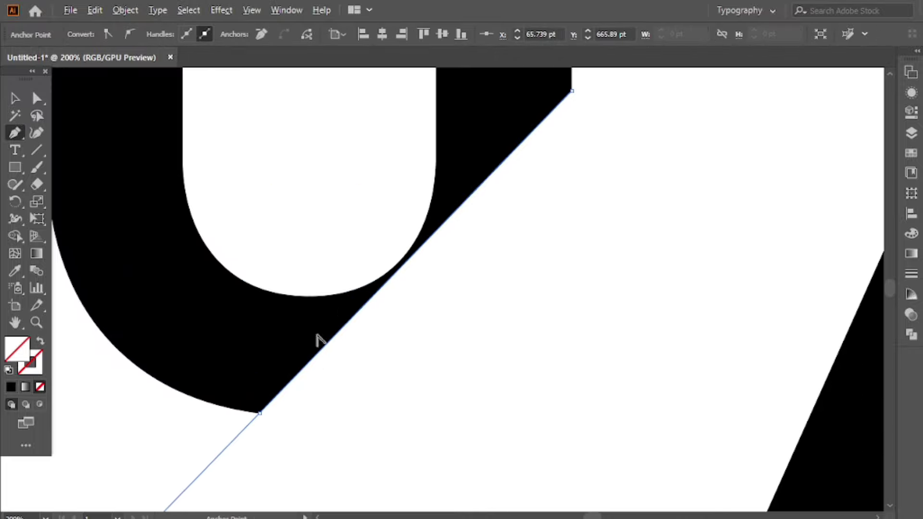
click(351, 299)
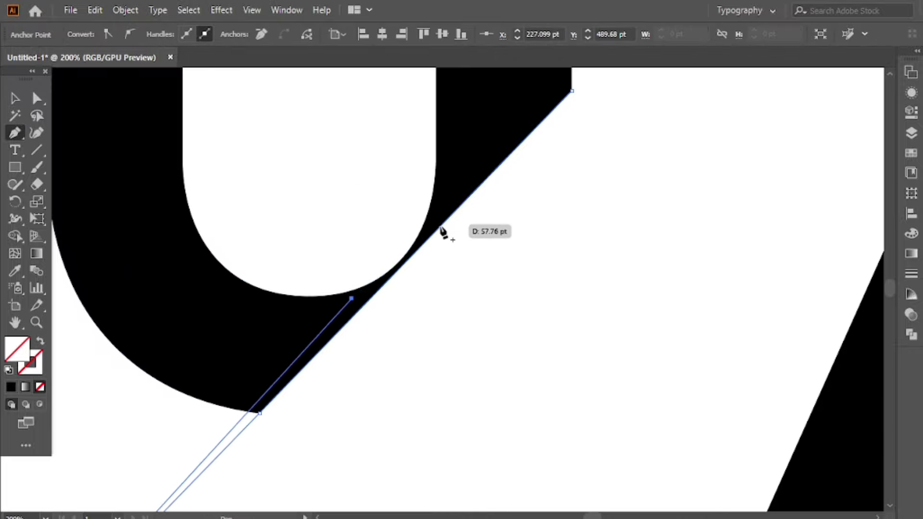
key(ctrl+z)
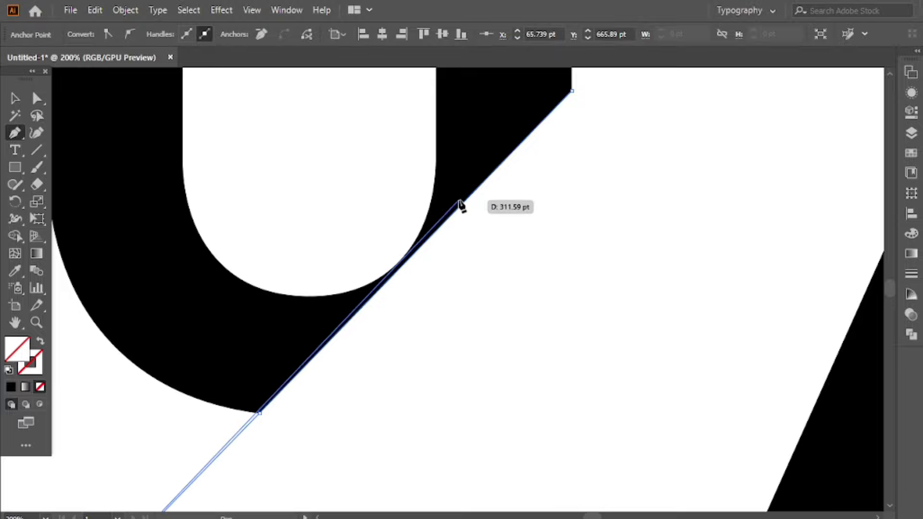
click(458, 200)
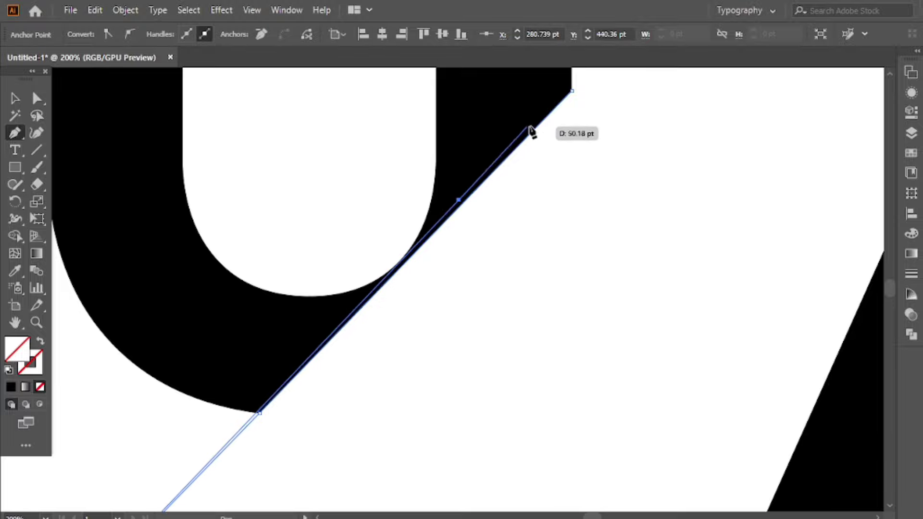
click(571, 92)
scroll(493, 226, down, 3)
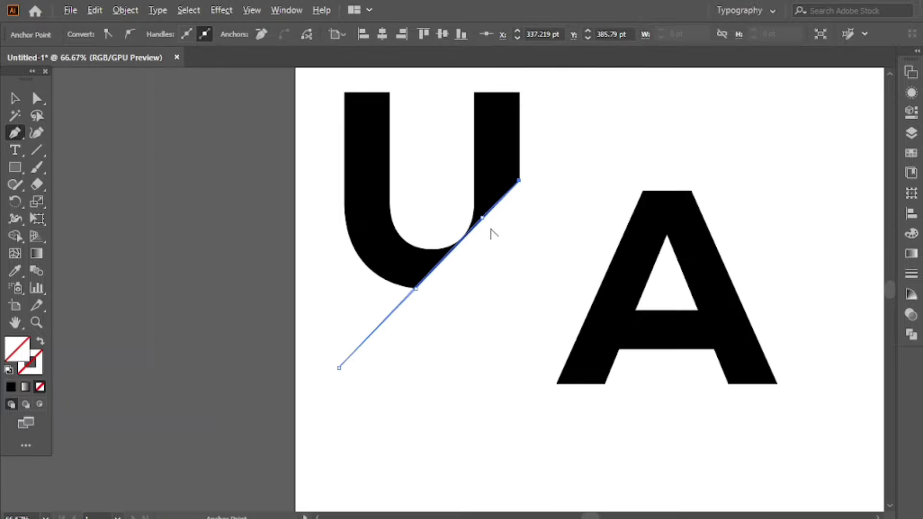
click(15, 98)
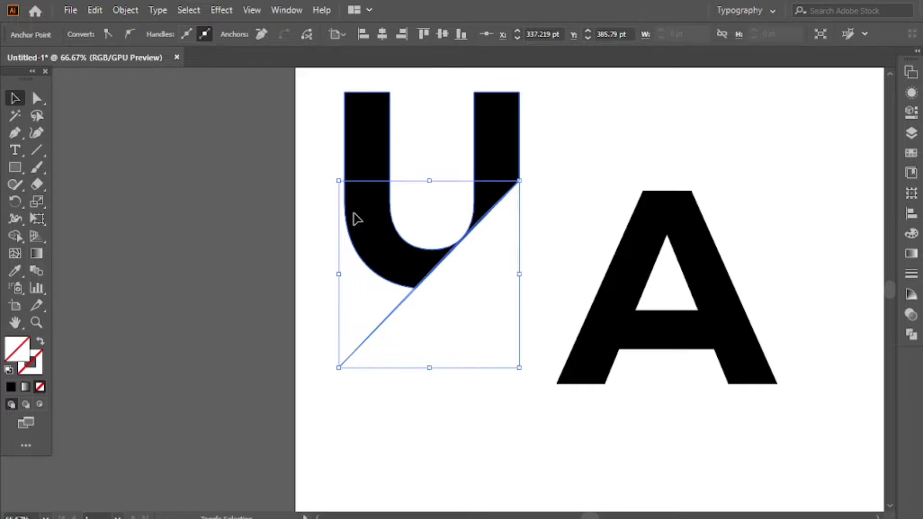
shift+click(356, 219)
Step: Cut away the U's region beyond the diagonal line with Shape Builder
click(15, 236)
scroll(493, 279, up, 3)
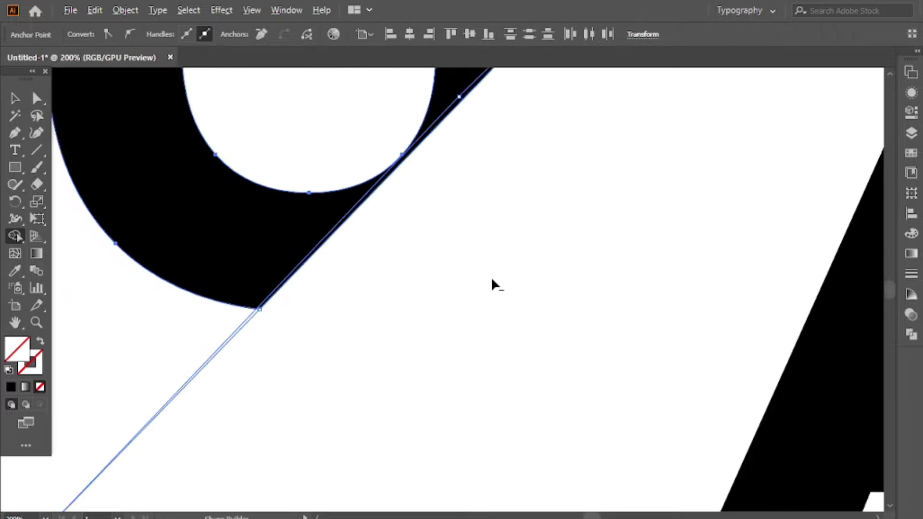
scroll(493, 283, up, 1)
alt+click(239, 232)
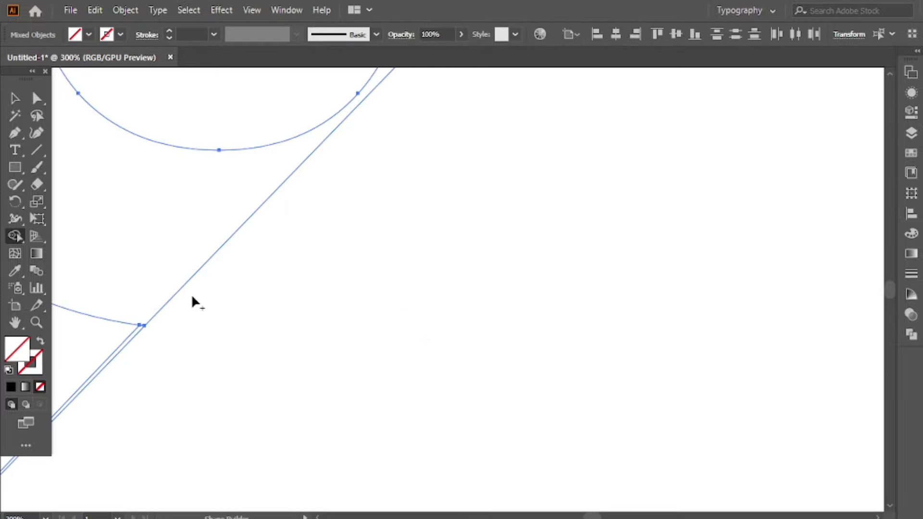
alt+click(143, 321)
drag(166, 318, 234, 368)
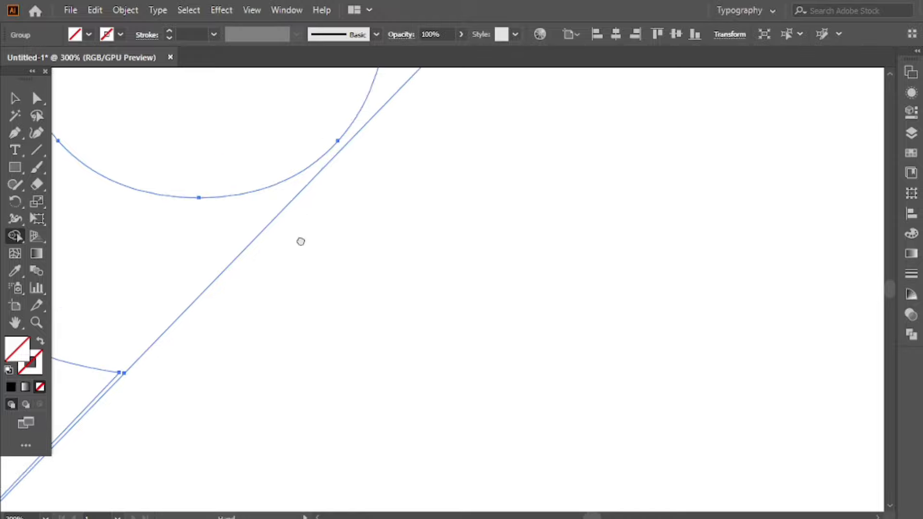
key(ctrl+0)
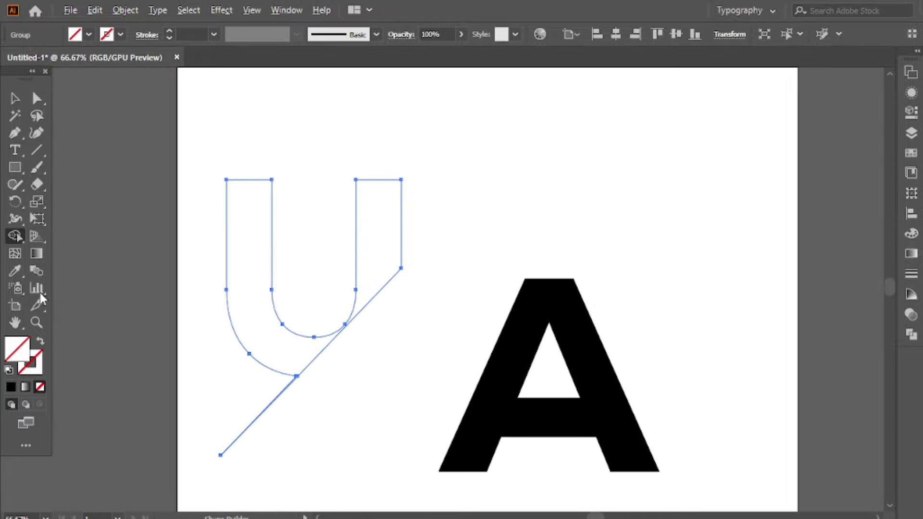
Step: Reset default colours, swap fill and stroke, and set the fill to black
click(9, 370)
click(40, 341)
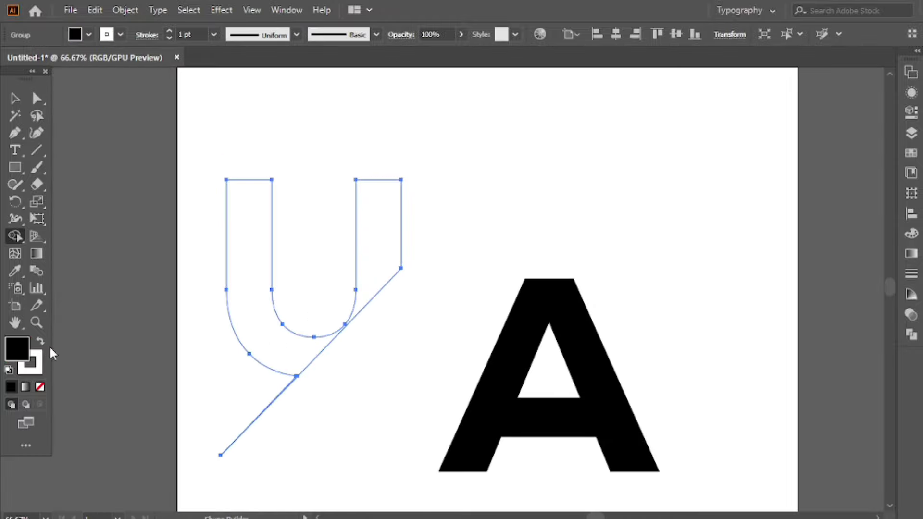
click(29, 362)
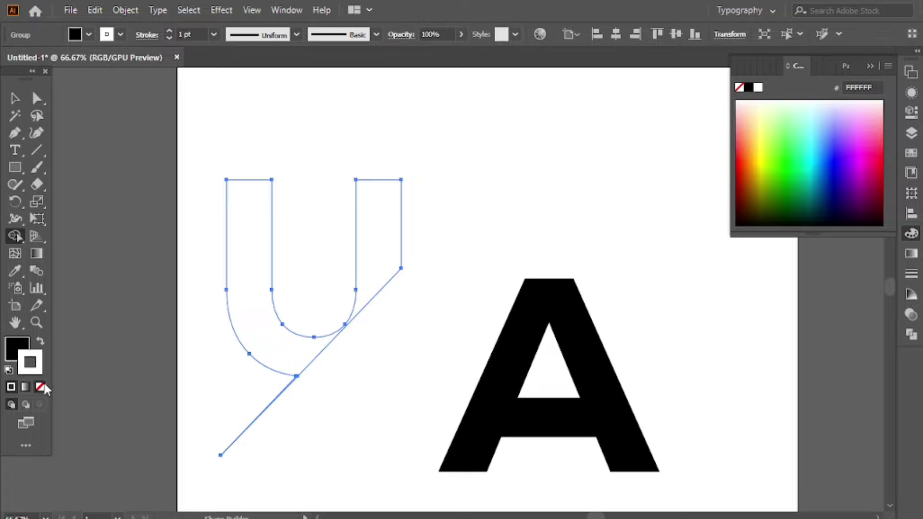
click(17, 347)
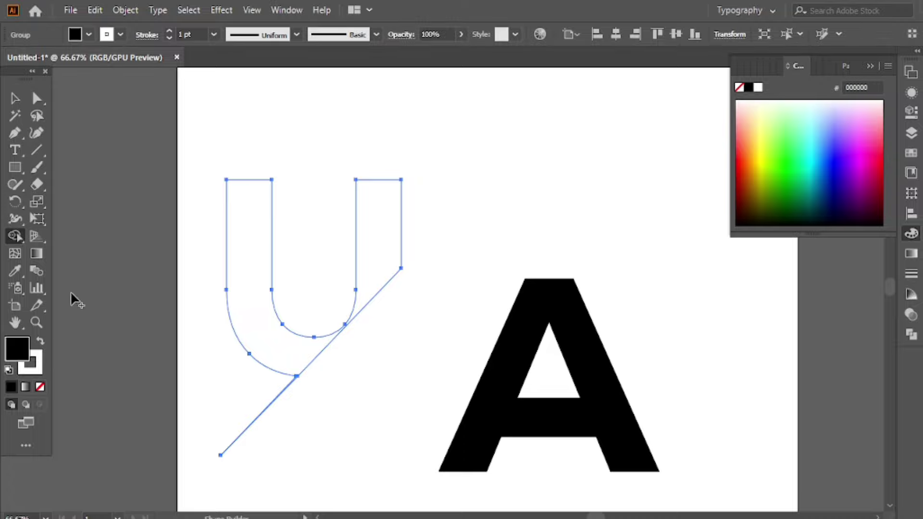
Step: Make the whole U group solid black with no outline
key(ctrl)
key(v)
click(9, 369)
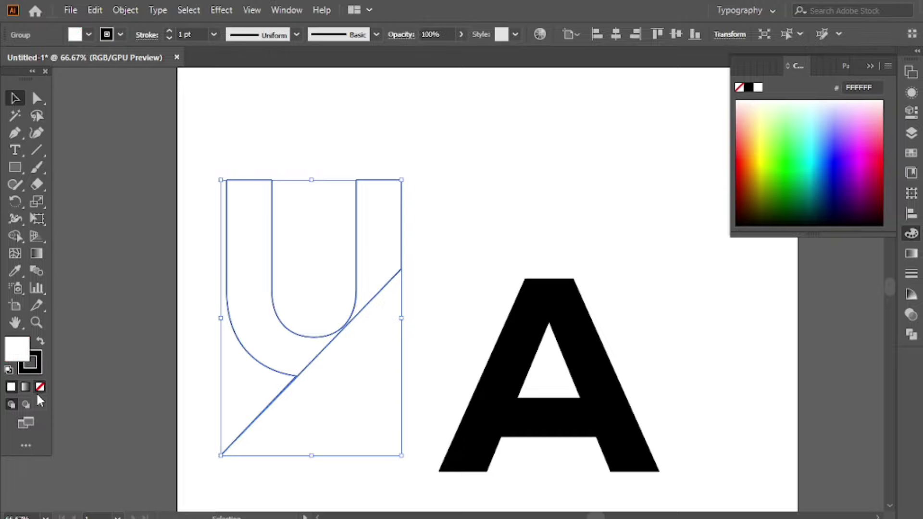
click(41, 342)
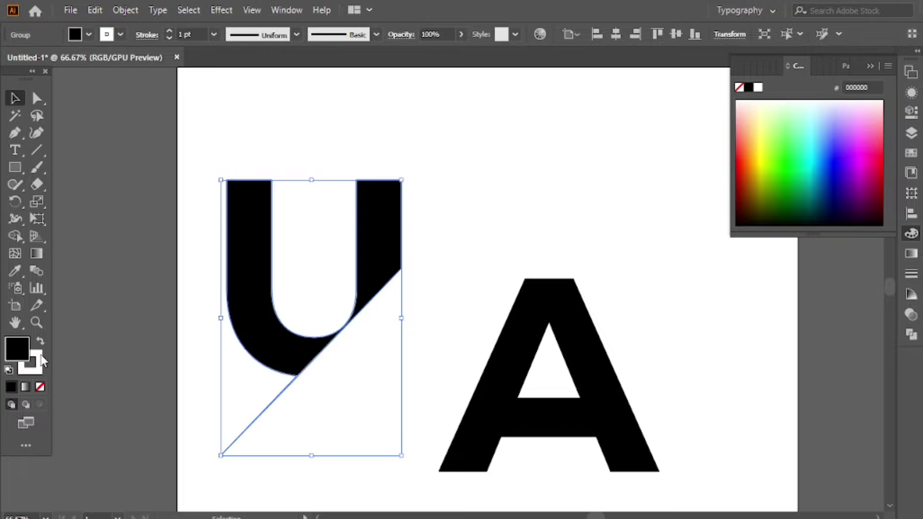
click(41, 342)
click(40, 387)
click(41, 343)
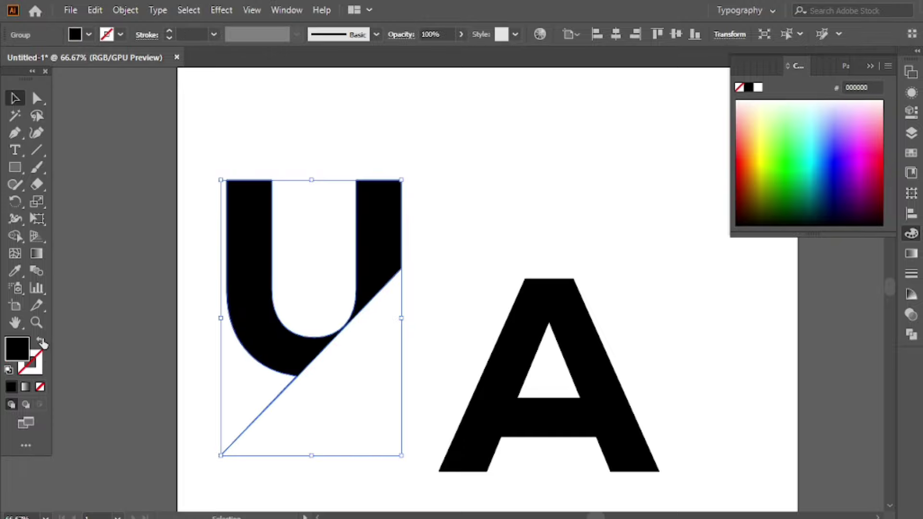
key(ctrl+0)
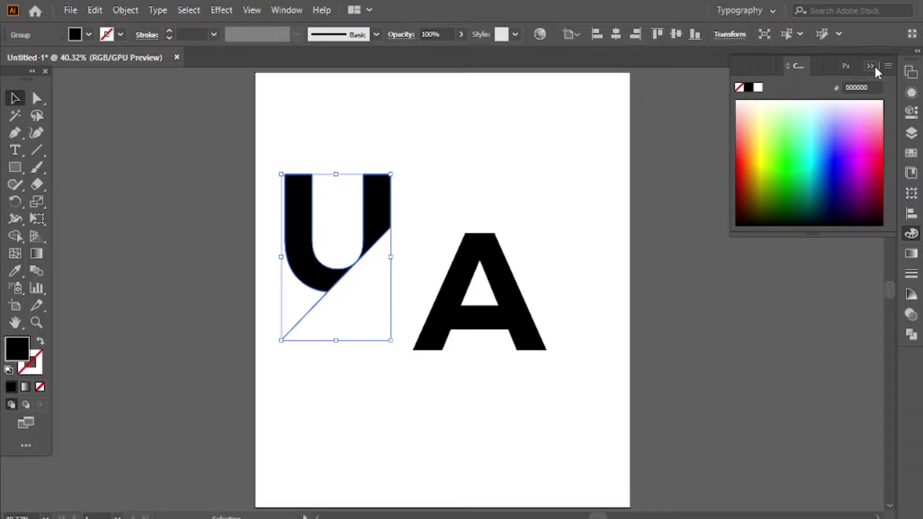
click(874, 69)
scroll(357, 272, up, 3)
scroll(331, 288, up, 1)
Step: Drag the diagonal's endpoint and edge down so the U tapers into a thin slash
key(a)
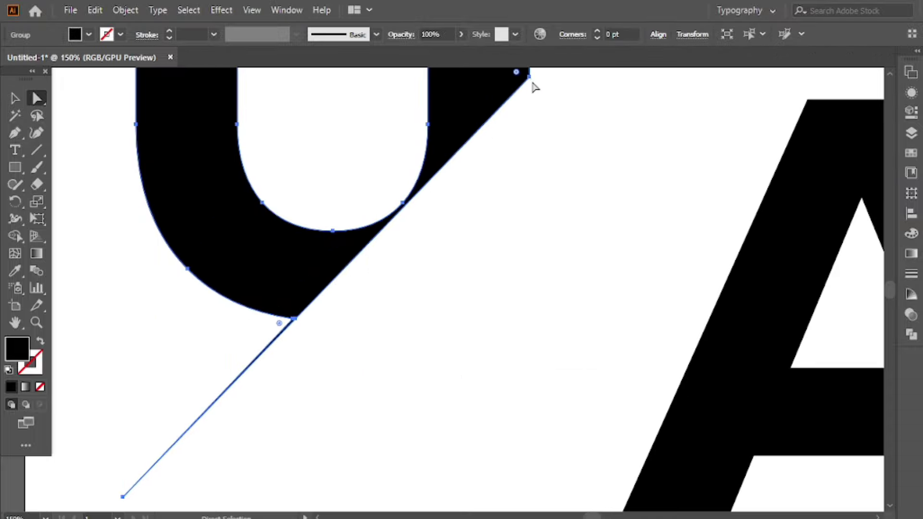
click(405, 204)
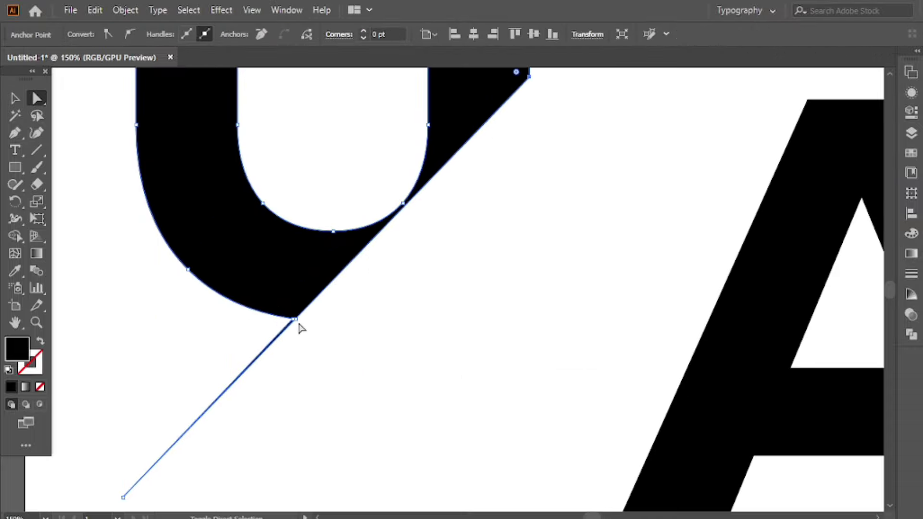
scroll(295, 371, down, 3)
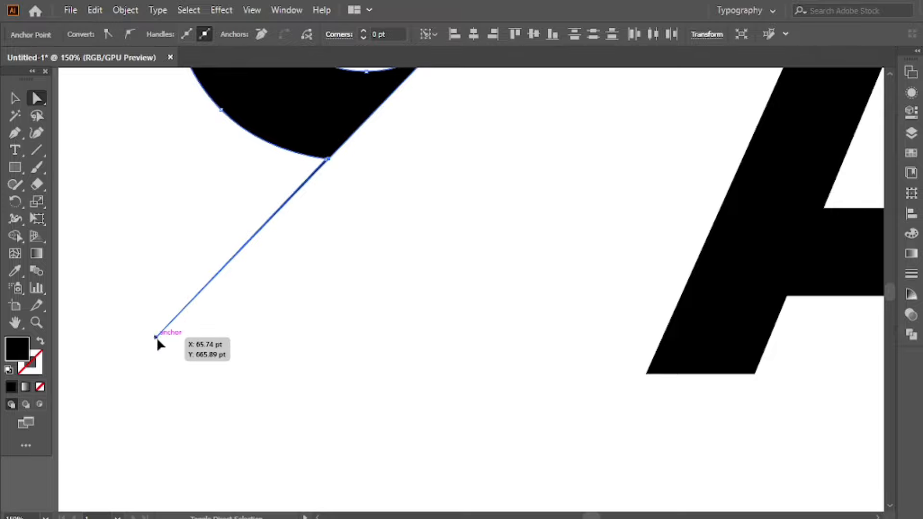
drag(157, 336, 154, 366)
scroll(390, 260, down, 1)
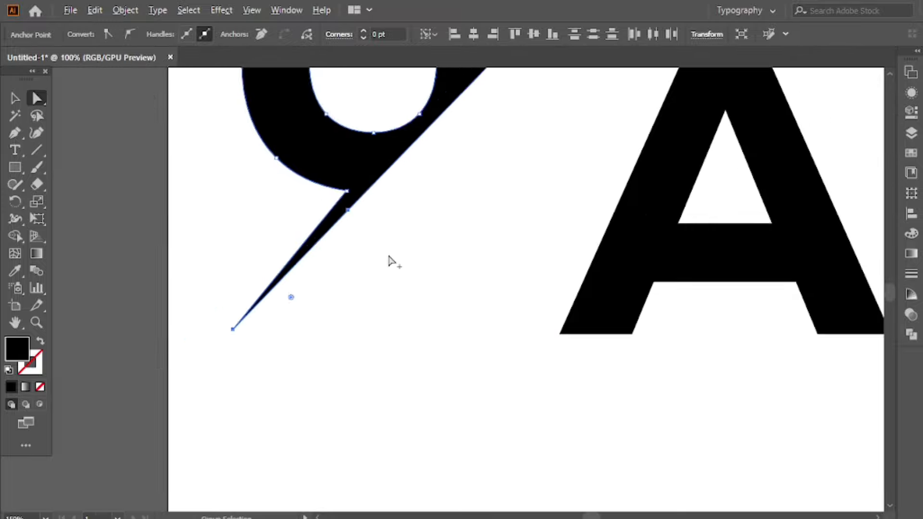
scroll(390, 261, down, 2)
mouse_move(310, 291)
mouse_down()
mouse_move(310, 302)
mouse_move(310, 291)
mouse_up()
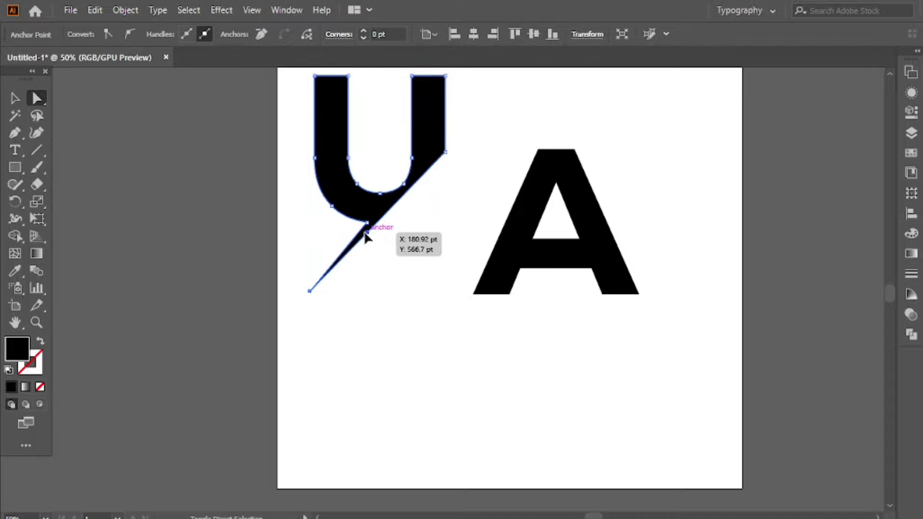
drag(445, 153, 446, 159)
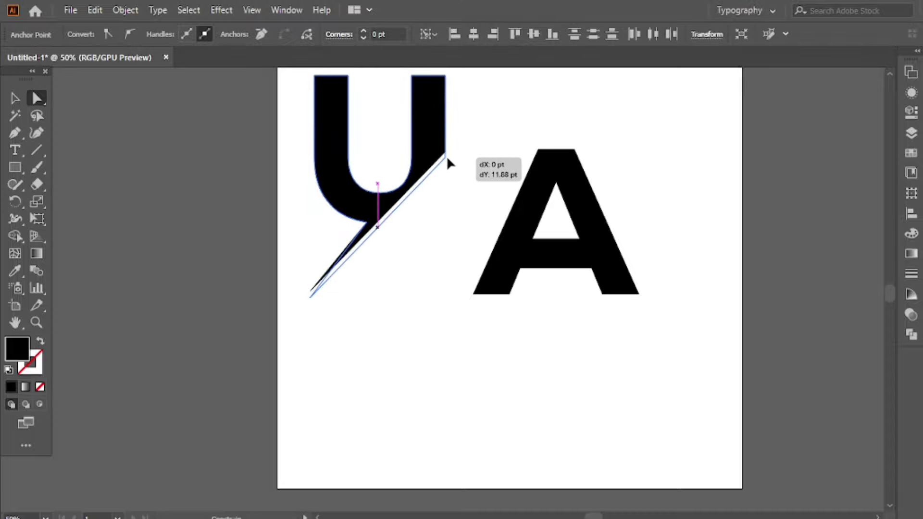
Step: Move the A lower and left beneath the slash
click(15, 98)
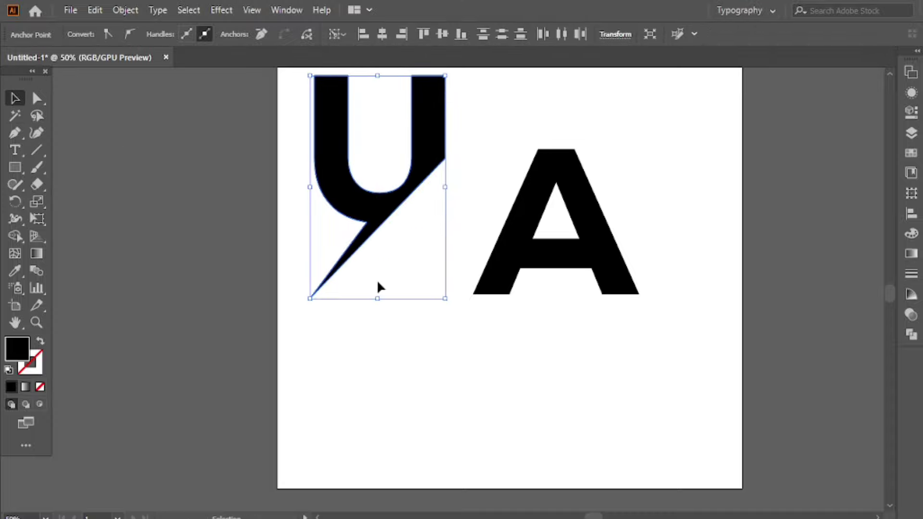
click(463, 198)
drag(527, 208, 450, 297)
Step: Draw a diagonal line from left of the A's middle up past its apex, parallel to the U's slash
click(584, 269)
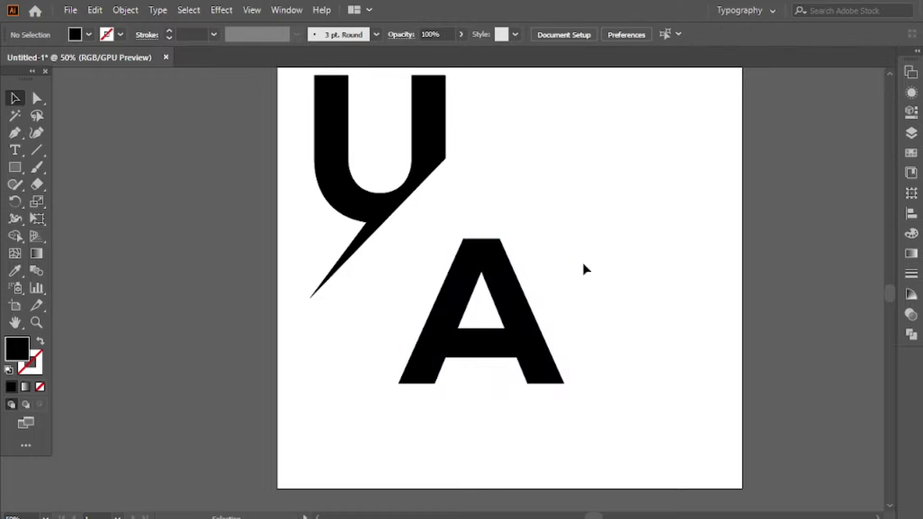
key(p)
click(402, 332)
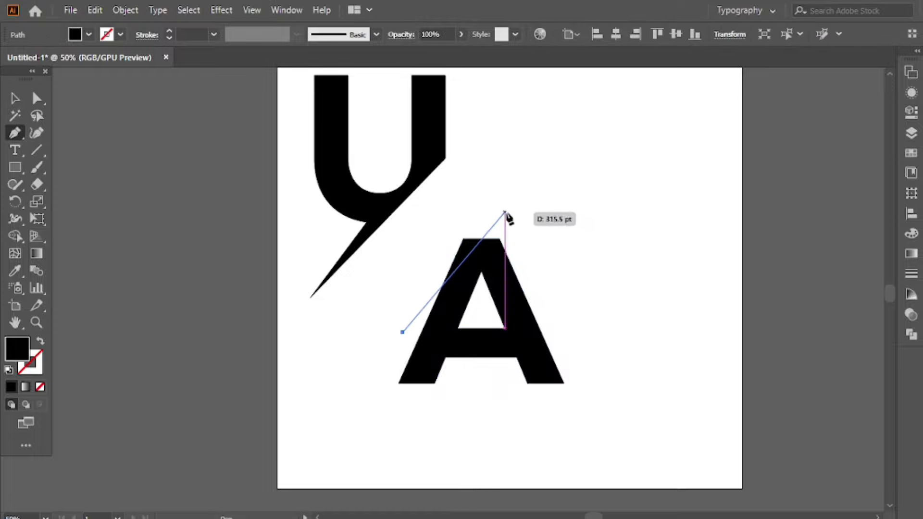
click(539, 200)
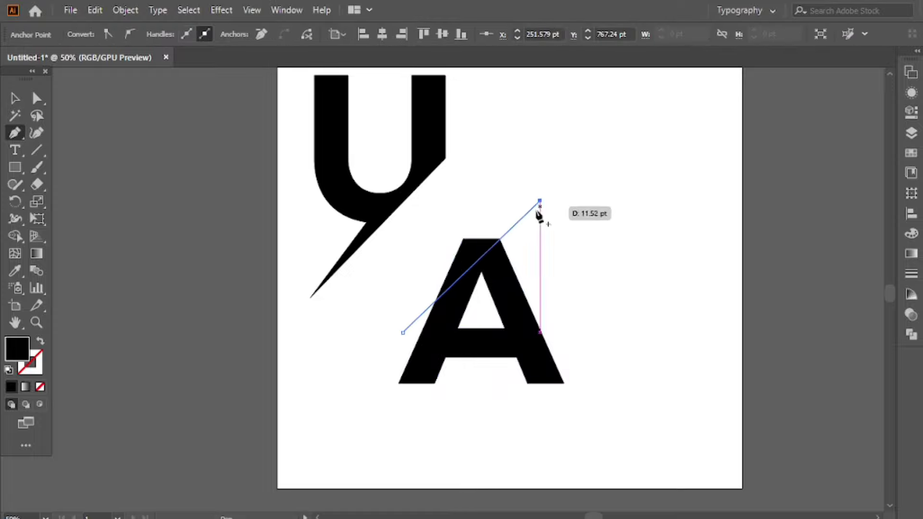
key(ctrl+z)
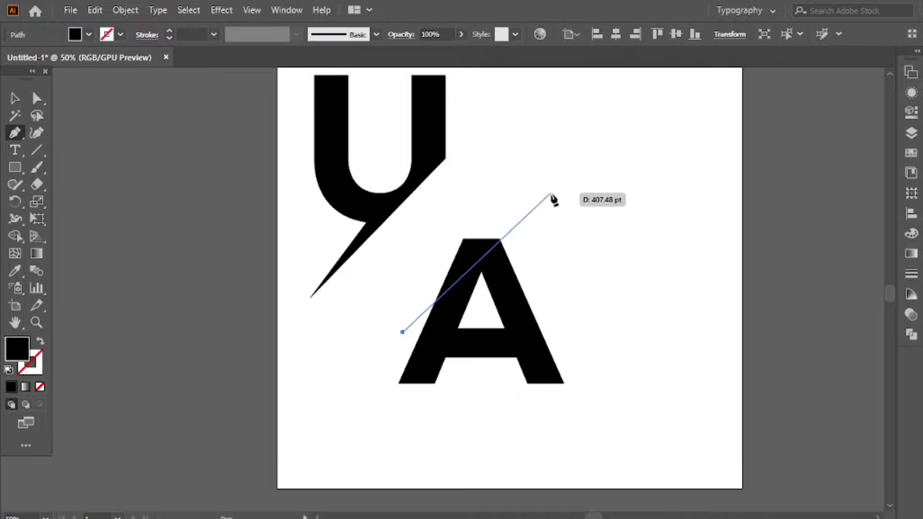
click(556, 194)
Step: Select the A with the line and cut away its upper-left corner using Shape Builder
key(v)
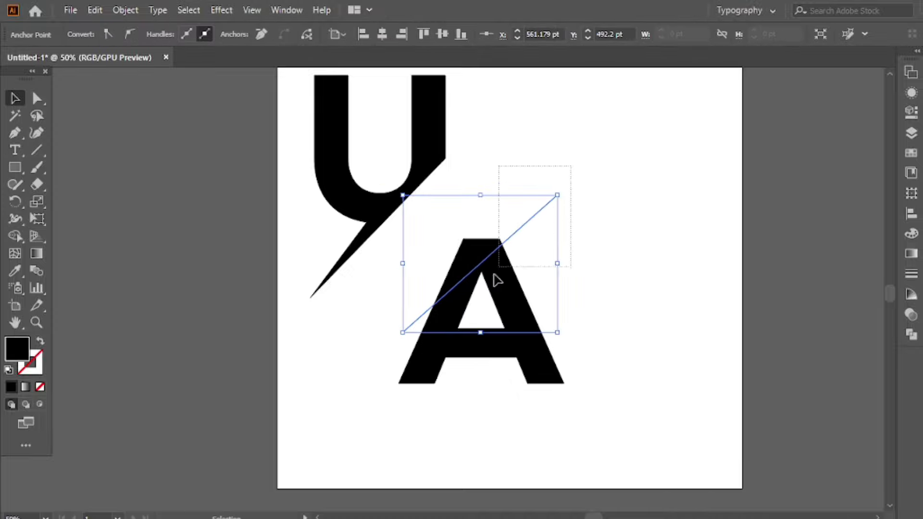
shift+click(495, 277)
click(15, 236)
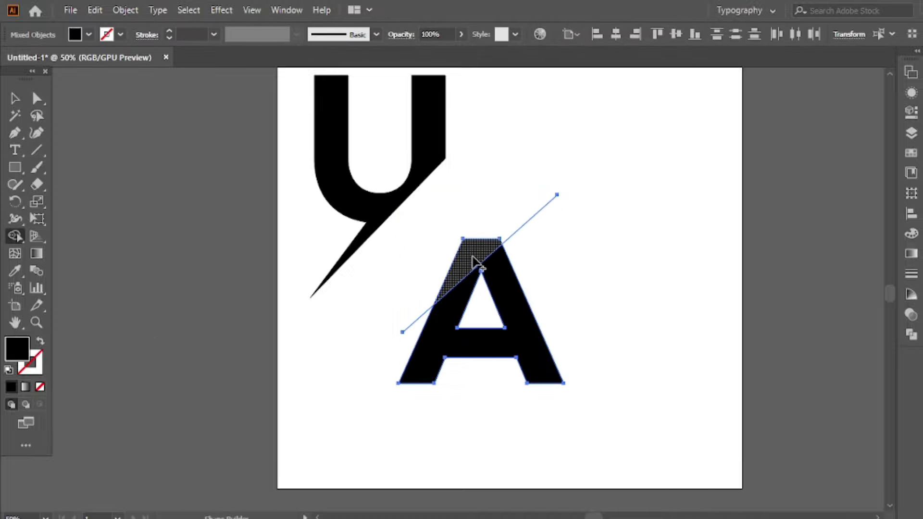
key(super)
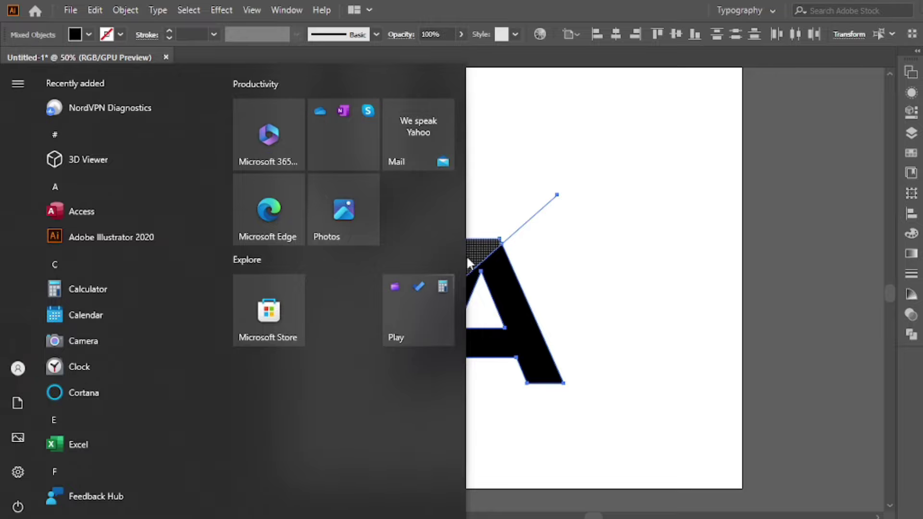
key(super)
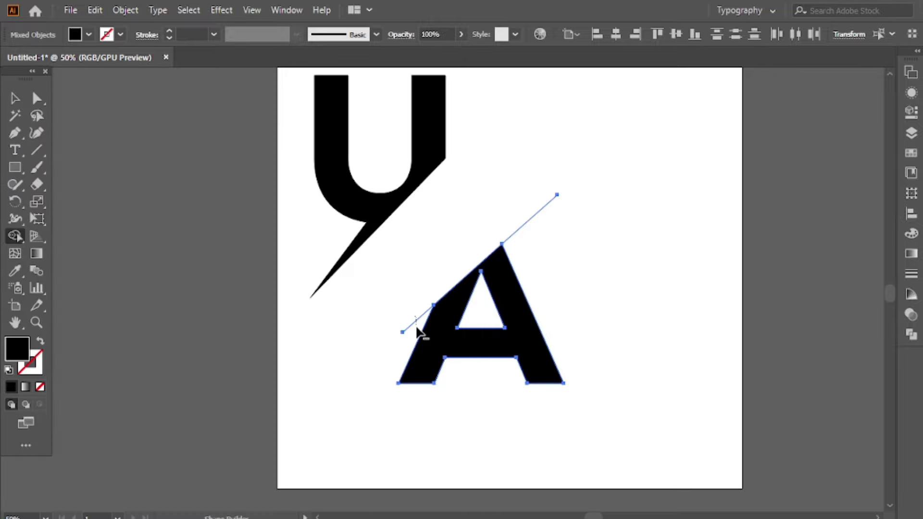
alt+click(416, 331)
Step: Draw a new cutting line from above the A's right to its left edge and split the A along it
key(p)
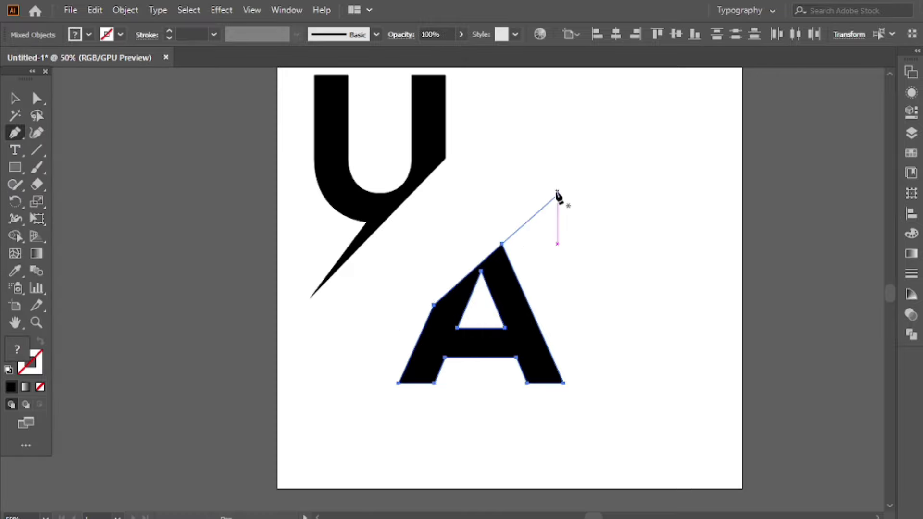
click(556, 193)
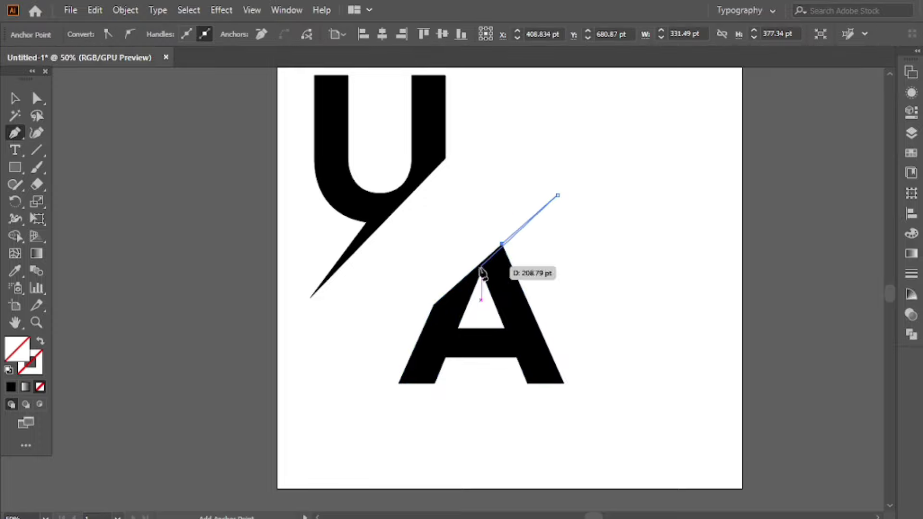
click(434, 305)
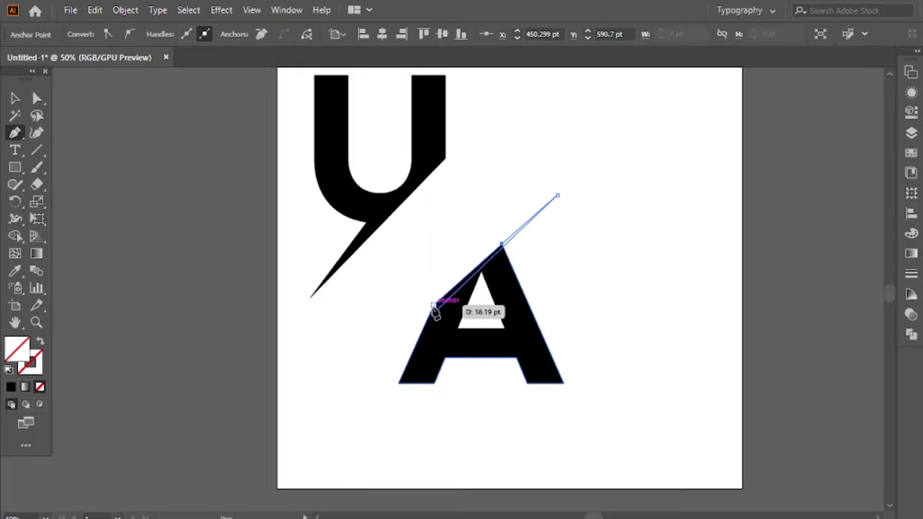
key(v)
shift+click(429, 336)
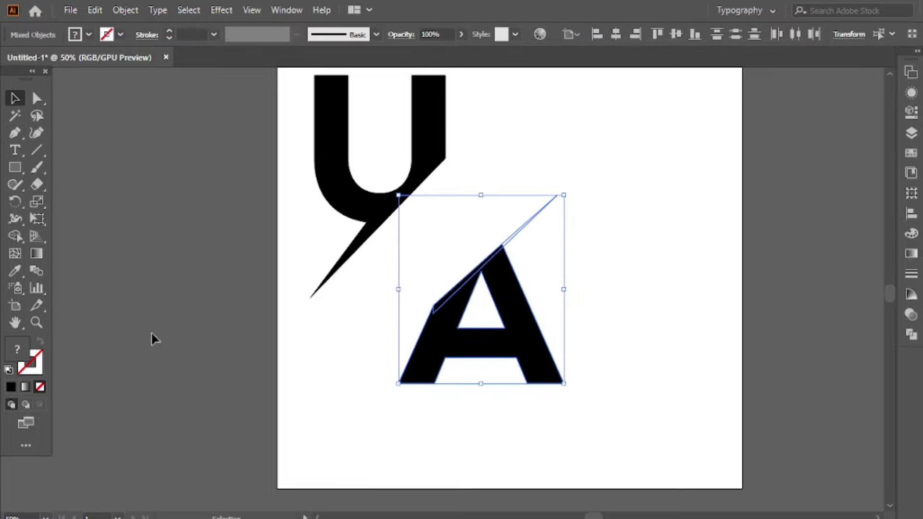
click(15, 236)
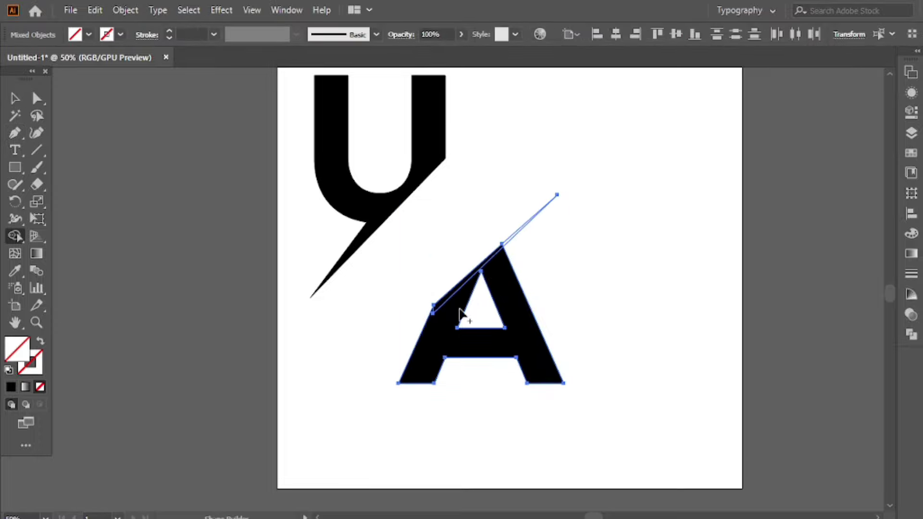
click(497, 257)
Step: Fill the A solid black with no outline
key(v)
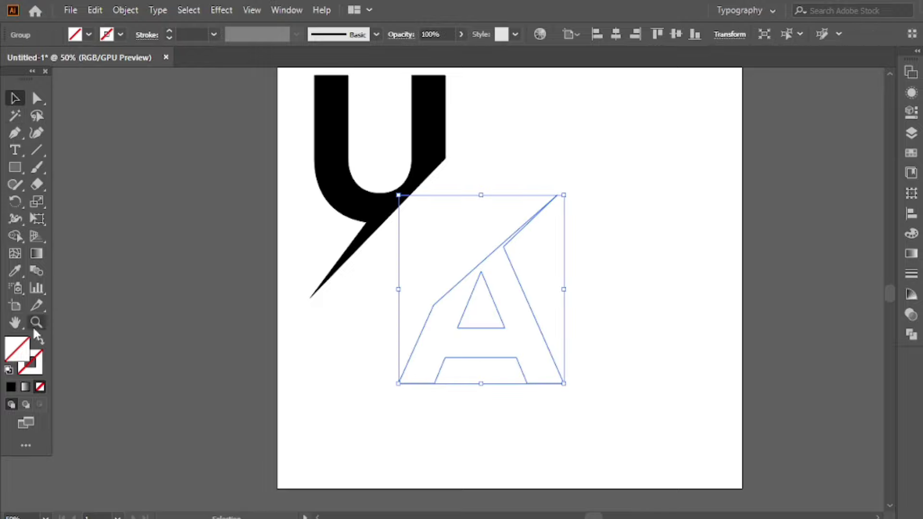
click(11, 370)
click(40, 342)
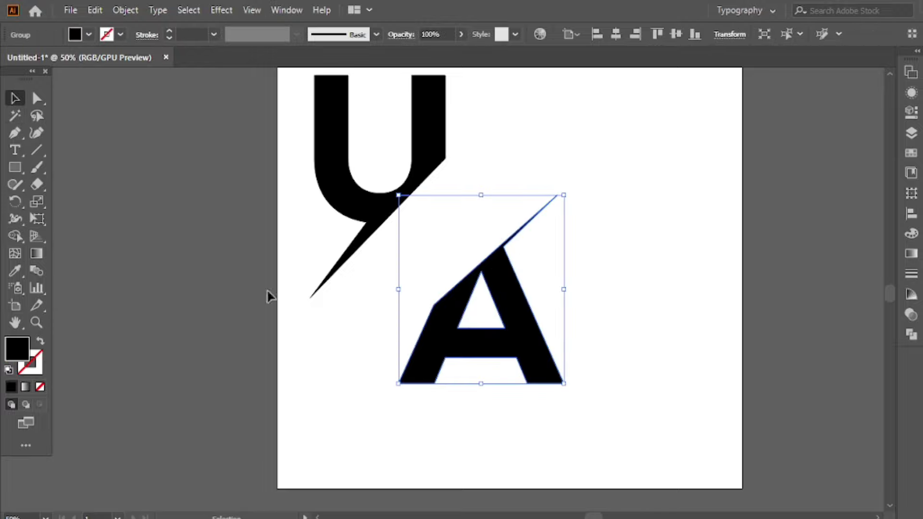
click(366, 291)
Step: Raise the A's slanted left edge into a thicker wedge and move the A left beneath the U
key(a)
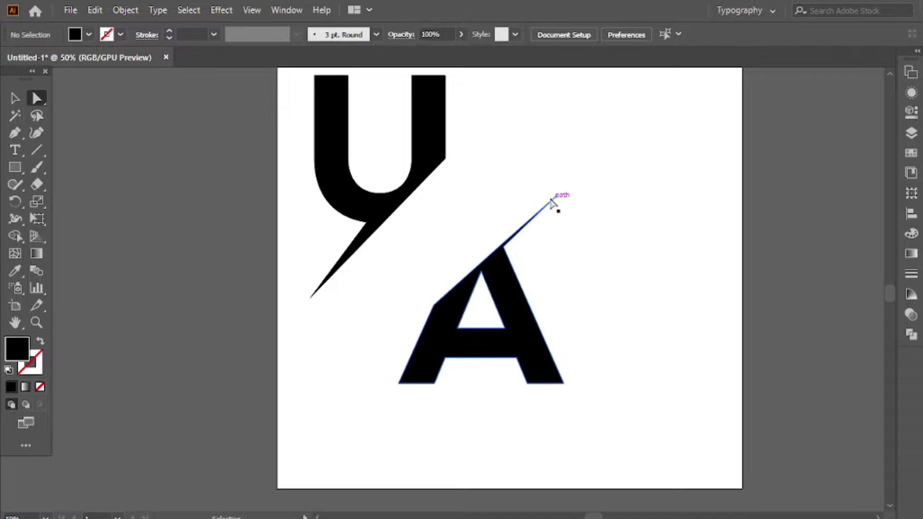
click(556, 196)
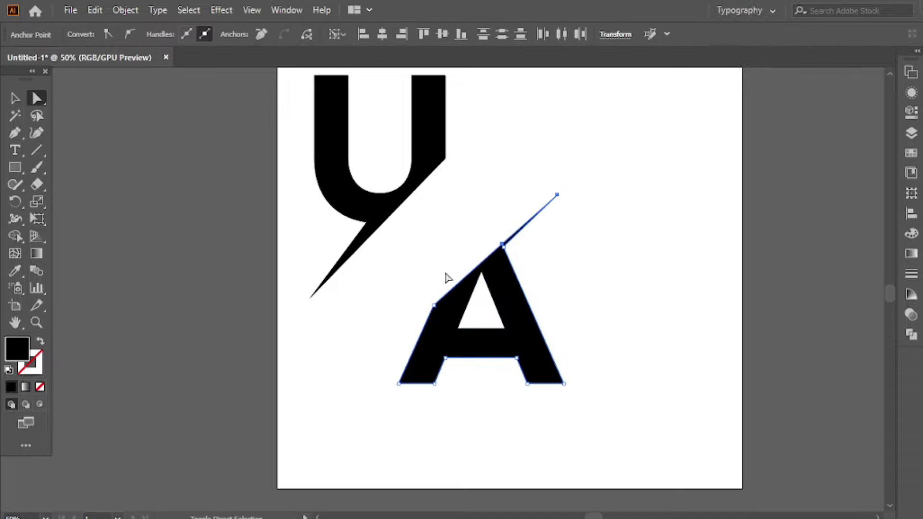
drag(434, 305, 442, 286)
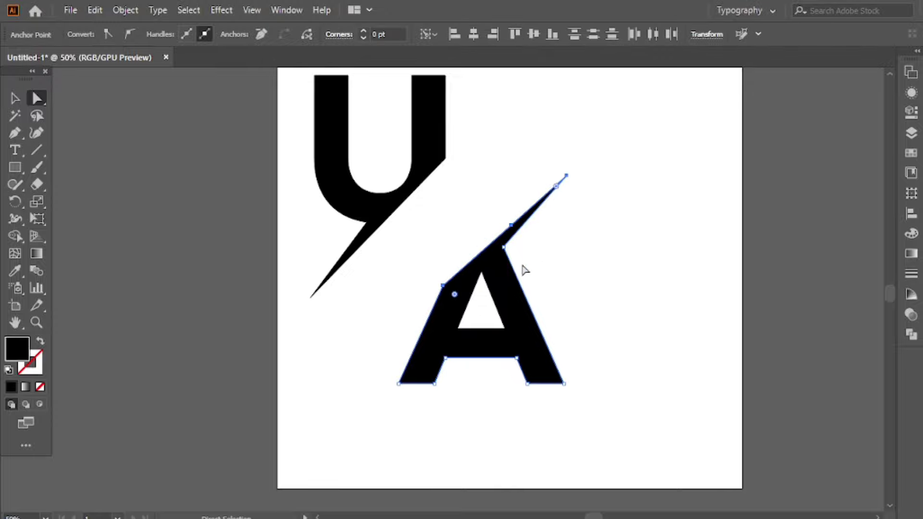
click(545, 262)
key(v)
drag(507, 279, 397, 275)
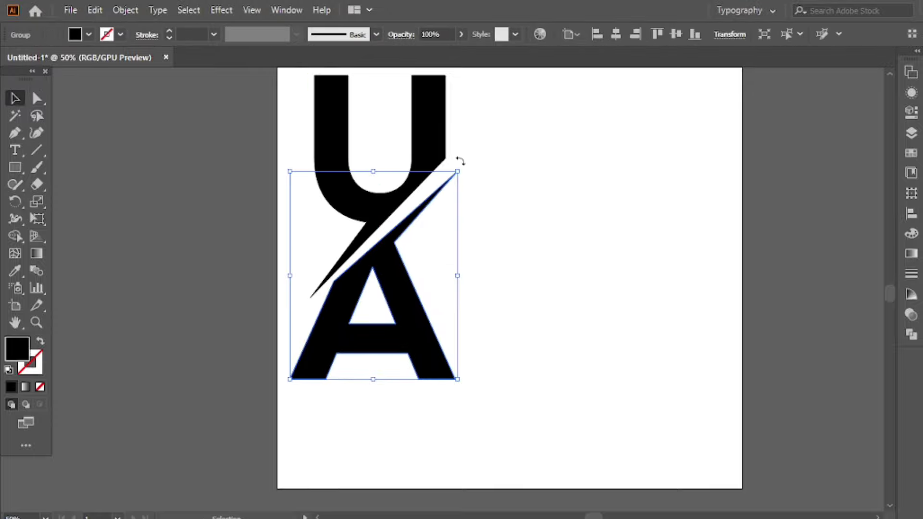
Step: Nudge the A's spike tip upward with Direct Selection
key(a)
drag(458, 174, 455, 167)
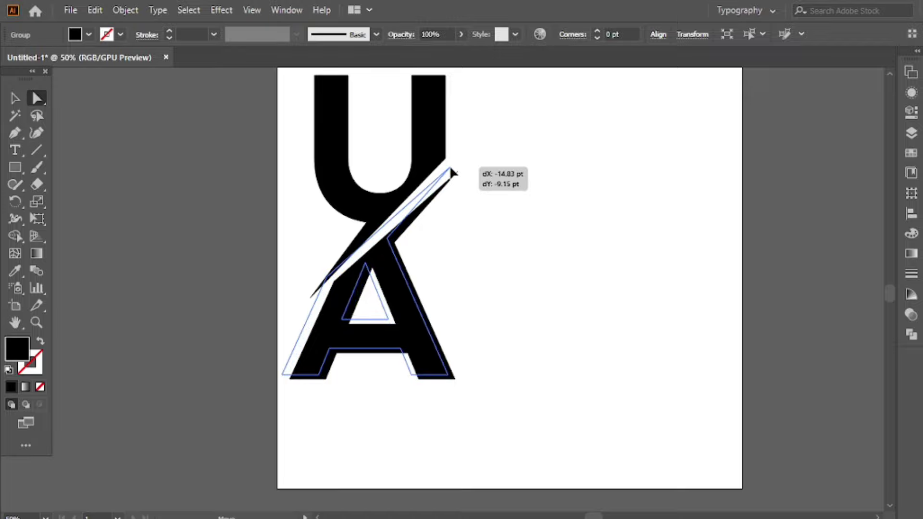
key(v)
key(a)
click(458, 181)
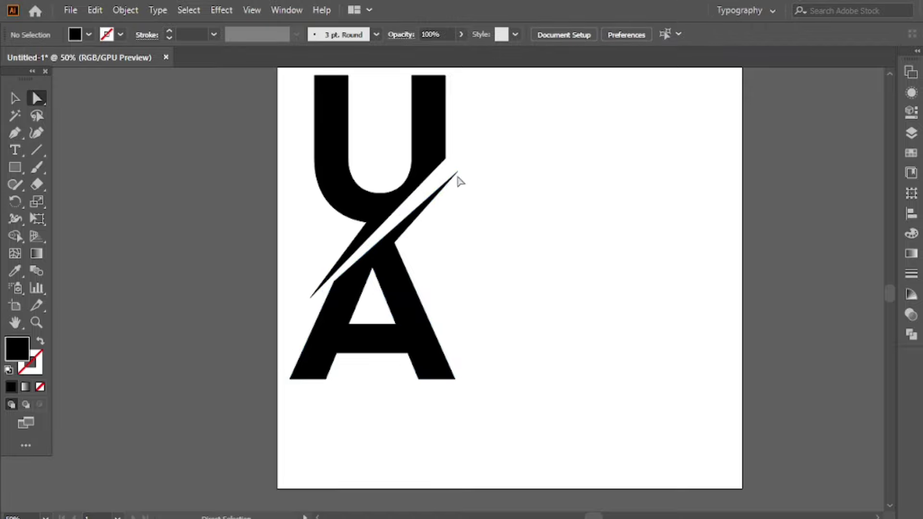
drag(456, 166, 457, 171)
Step: Refine the A's spike tip and slide its inner anchor along the stroke
ctrl+click(406, 233)
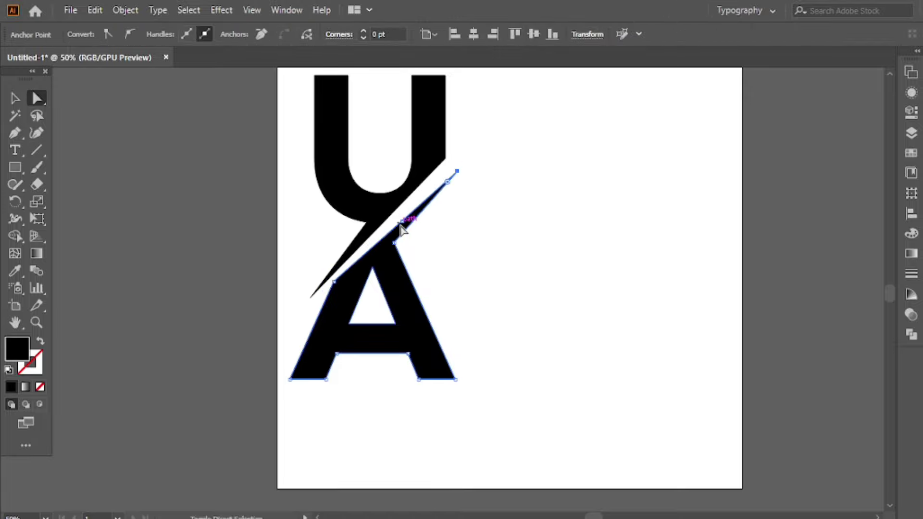
click(455, 200)
click(423, 212)
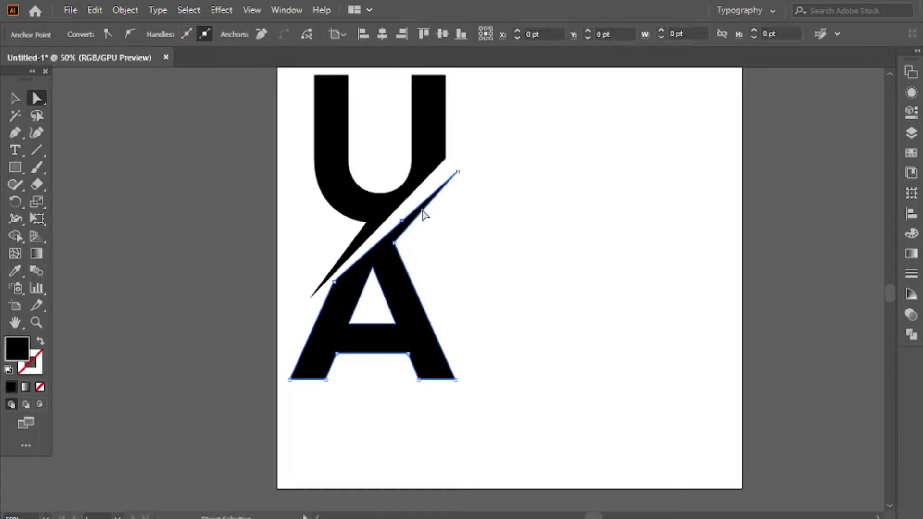
drag(456, 171, 451, 167)
click(485, 182)
drag(394, 242, 392, 237)
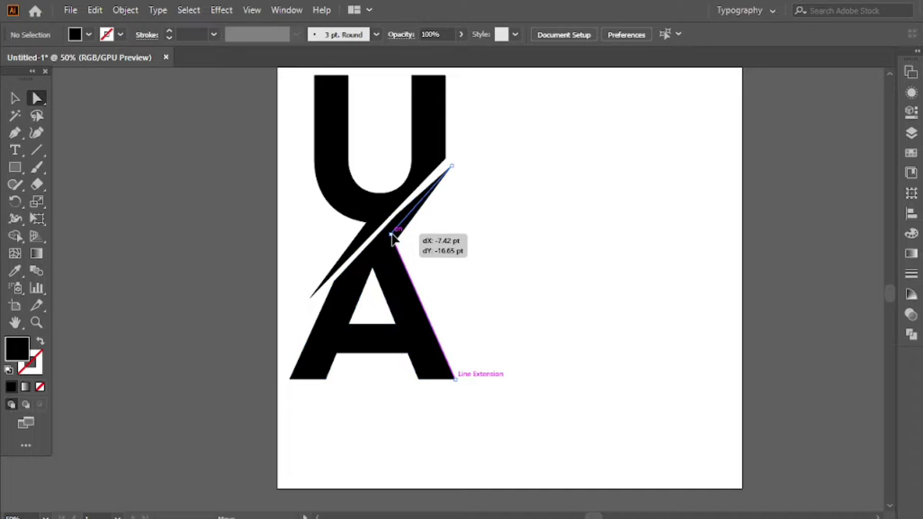
drag(392, 237, 397, 223)
click(453, 243)
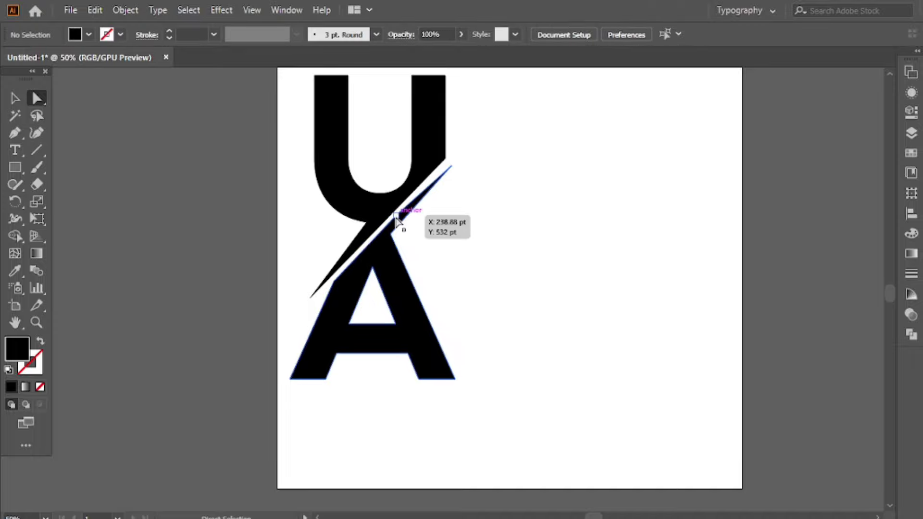
Step: Shorten the U's slash tip along the diagonal and tweak the top of the A's spike
click(443, 219)
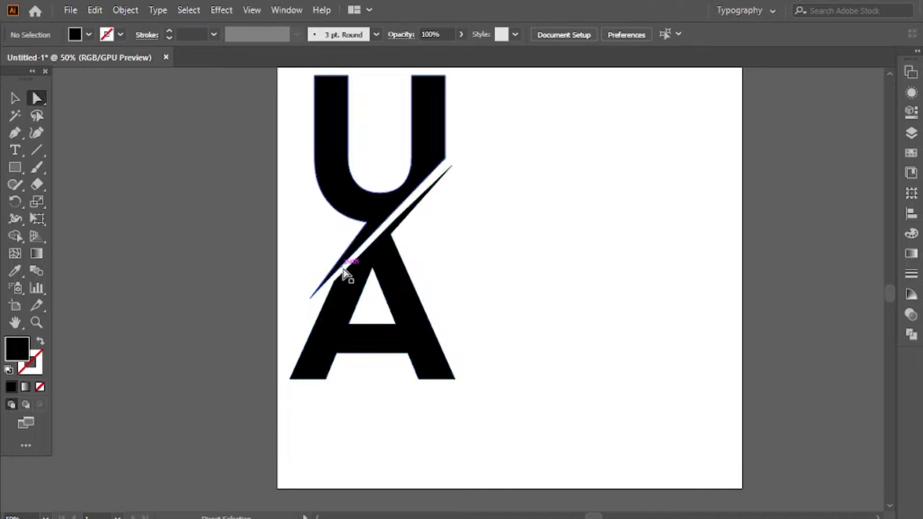
drag(315, 296, 329, 278)
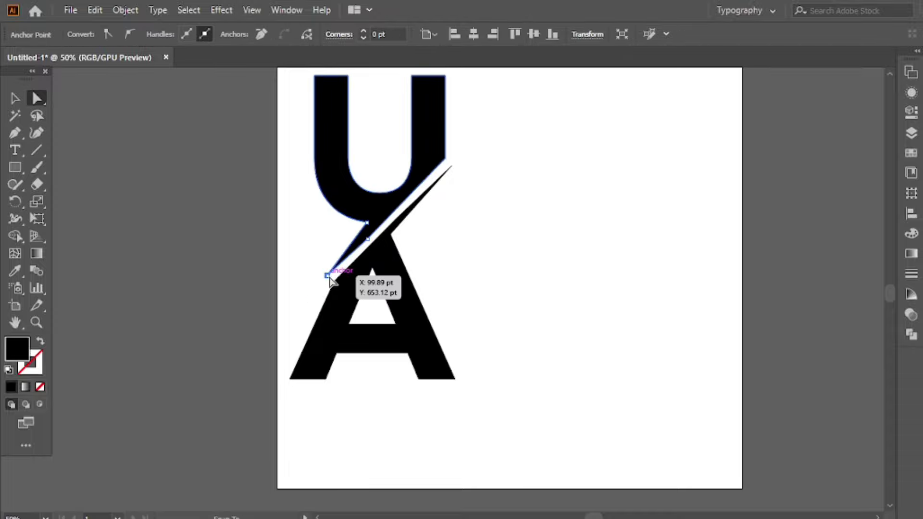
scroll(329, 278, up, 3)
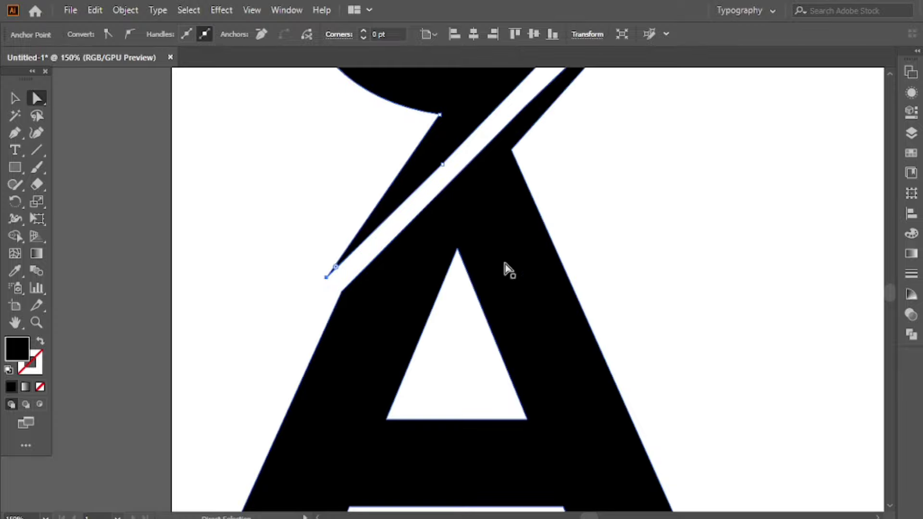
click(583, 200)
scroll(581, 183, down, 3)
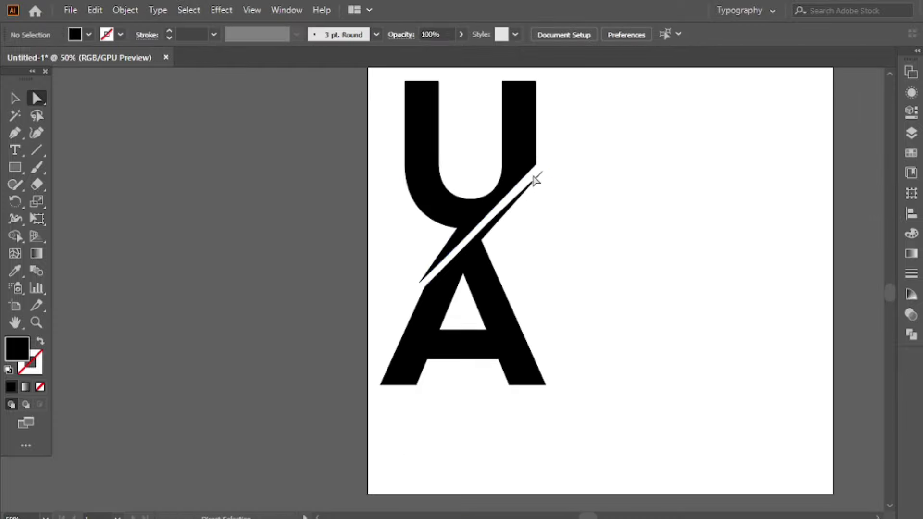
drag(542, 172, 540, 171)
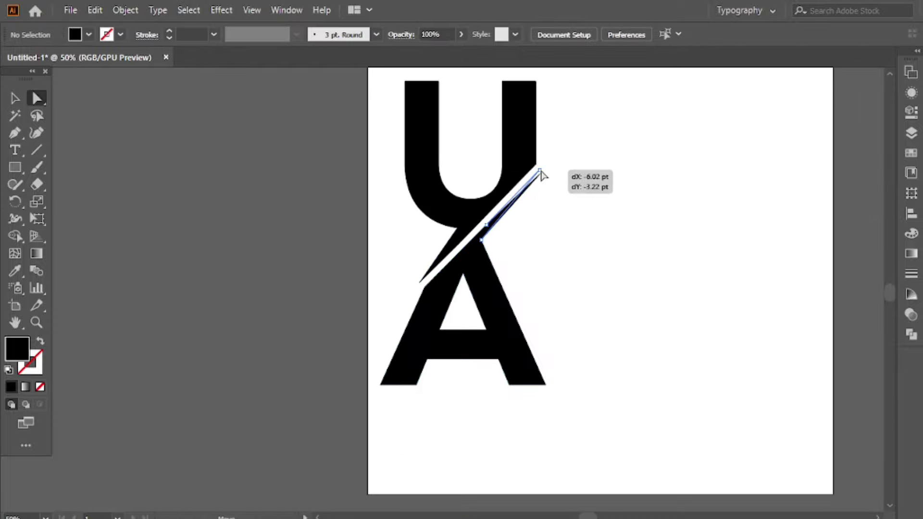
click(566, 207)
scroll(608, 214, down, 1)
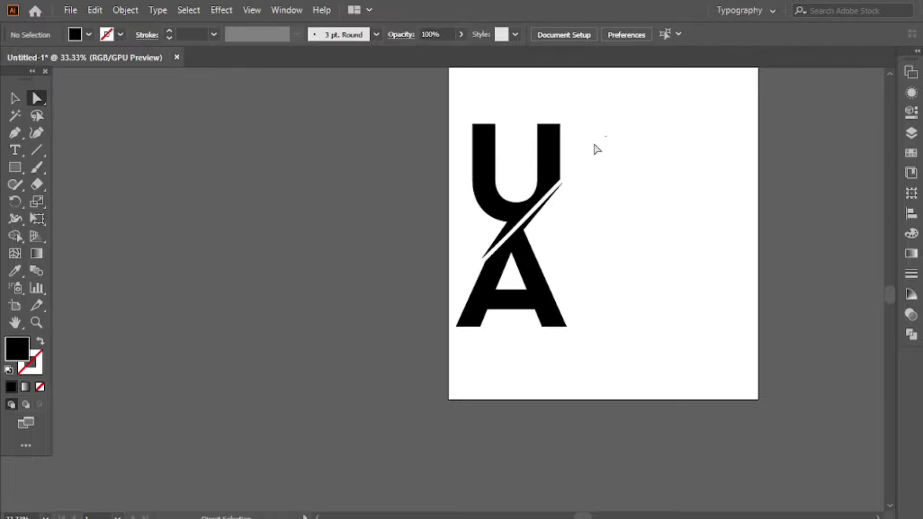
Step: Select the U and A and group them
drag(606, 136, 515, 243)
key(v)
drag(623, 134, 493, 285)
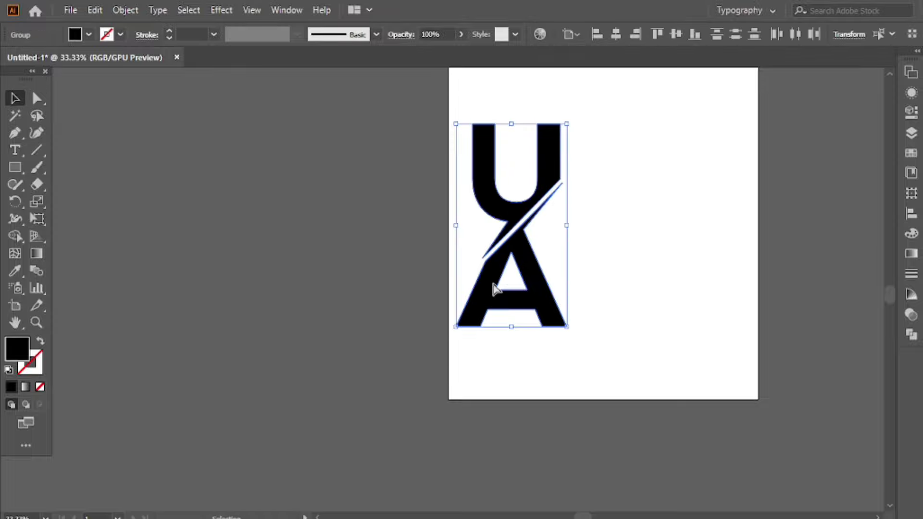
key(ctrl+0)
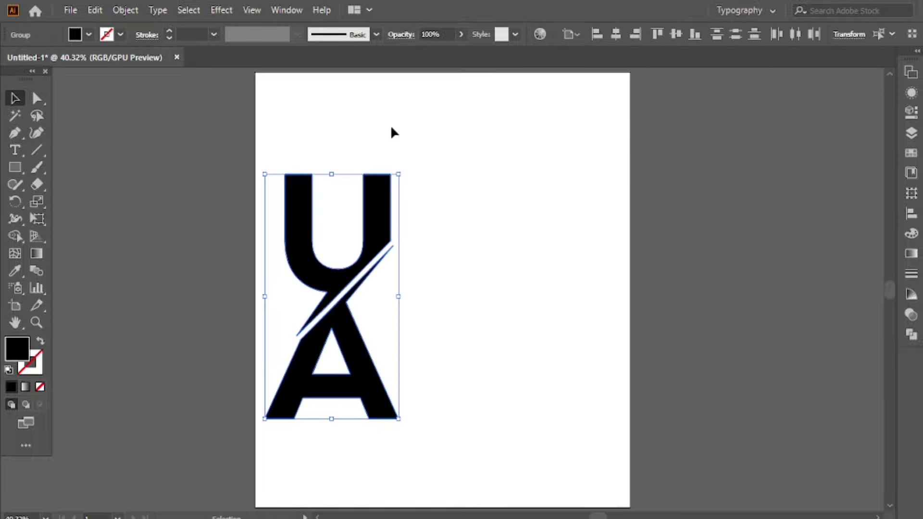
right_click(391, 133)
click(430, 225)
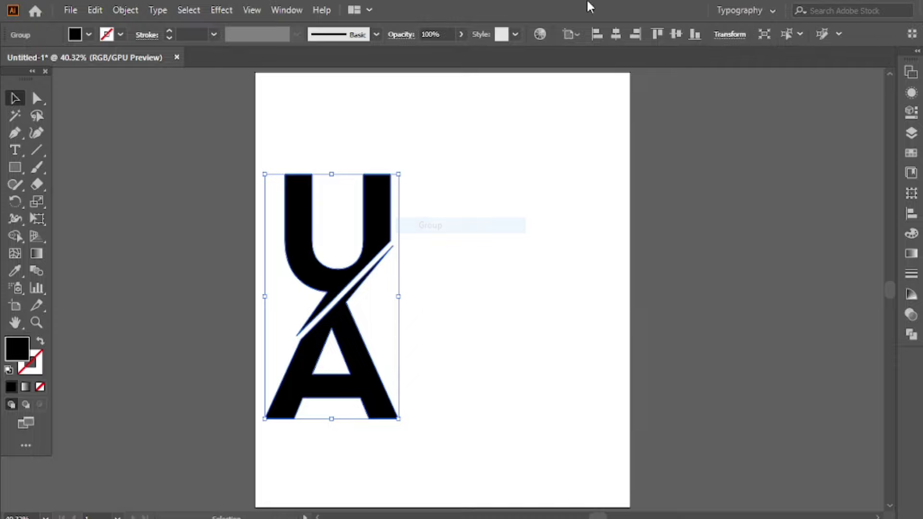
Step: Centre the group horizontally and vertically on the artboard and scale it down
click(615, 34)
click(675, 33)
drag(509, 412, 488, 371)
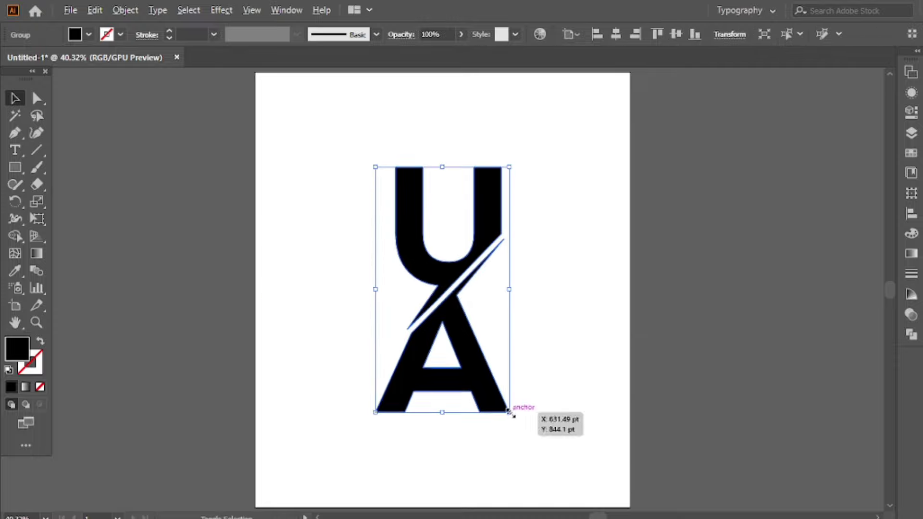
click(493, 260)
Step: Fill the U path with red from the swatches
key(a)
click(472, 244)
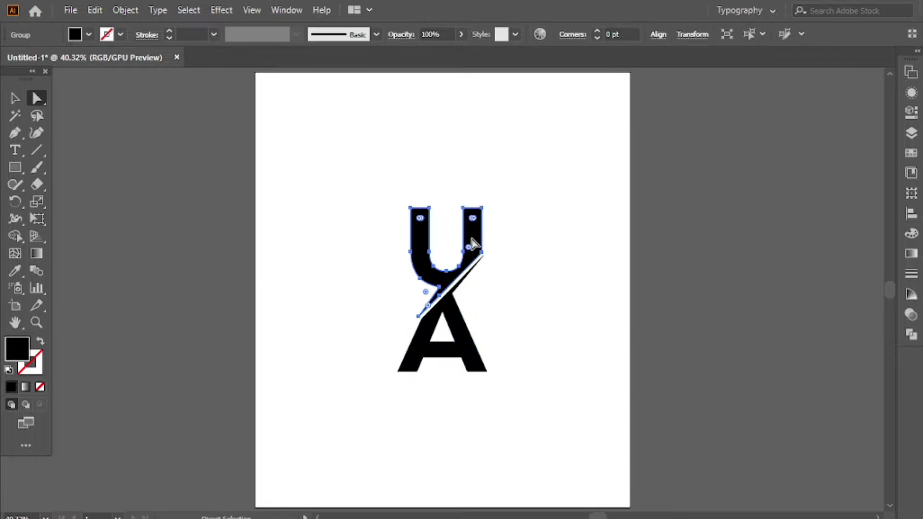
click(911, 155)
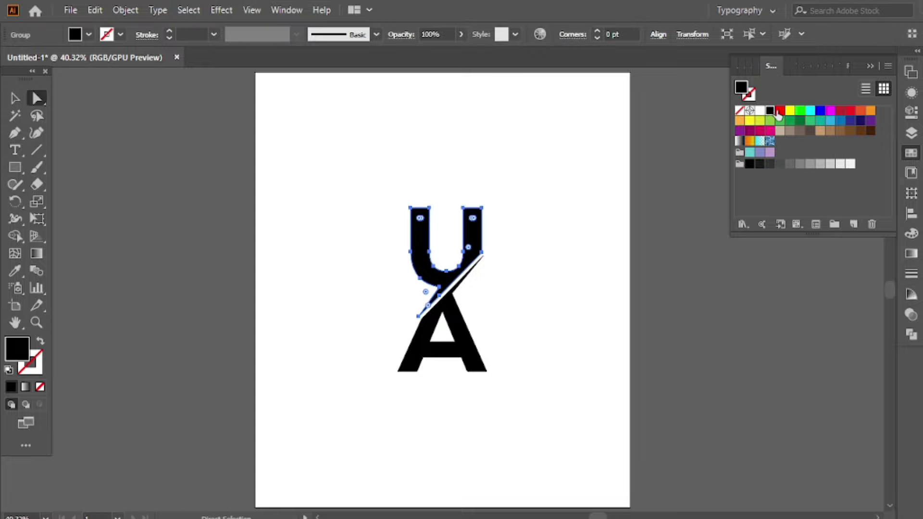
click(778, 113)
click(867, 62)
Step: Fill the A path with dark gray after trying light blue and grey
click(474, 354)
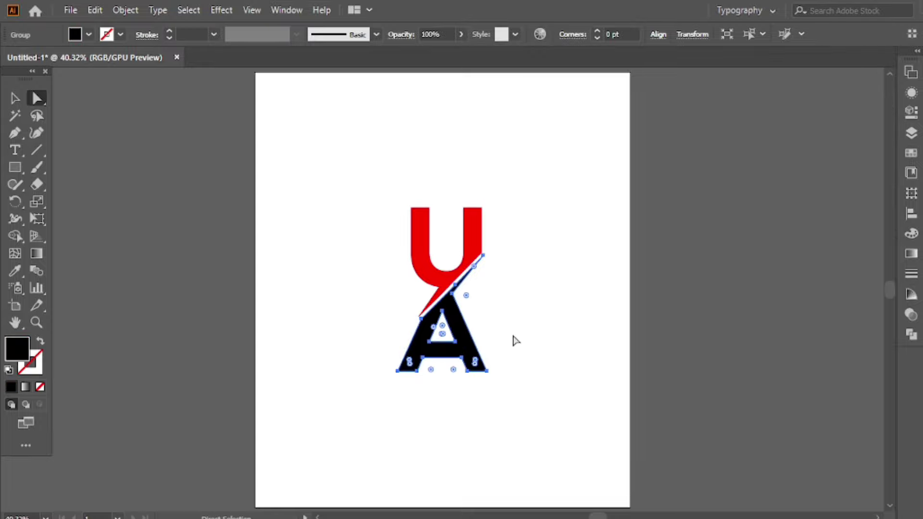
click(912, 154)
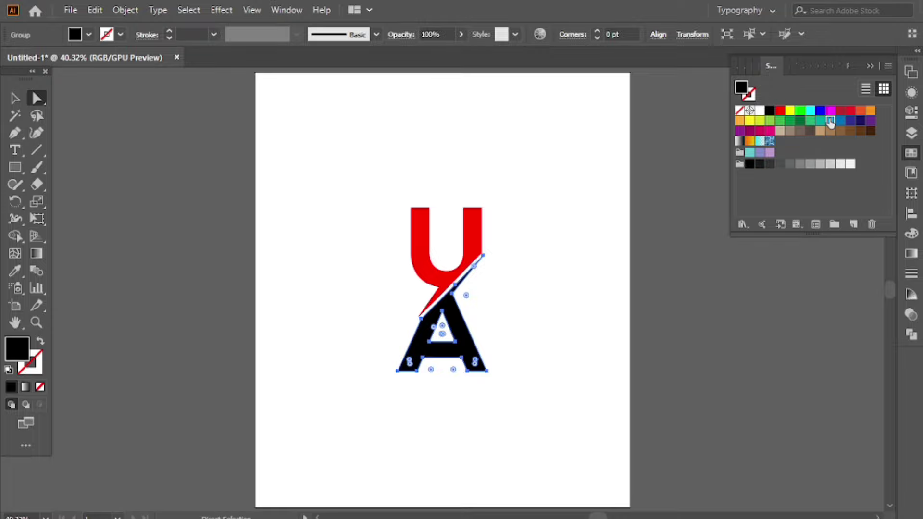
click(830, 122)
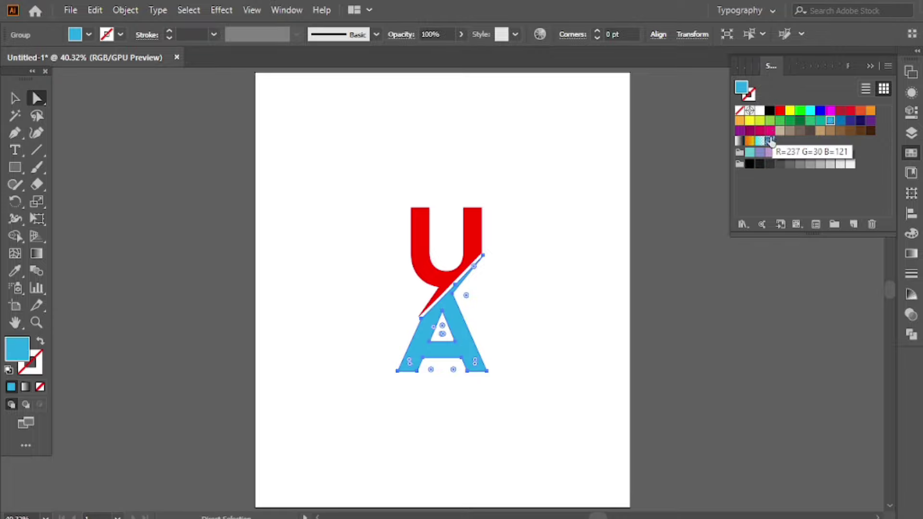
click(790, 164)
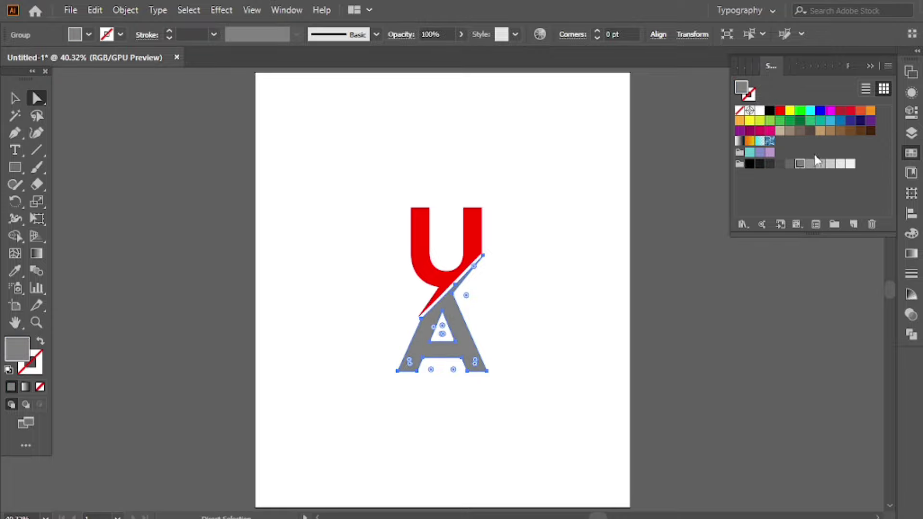
click(820, 164)
click(758, 164)
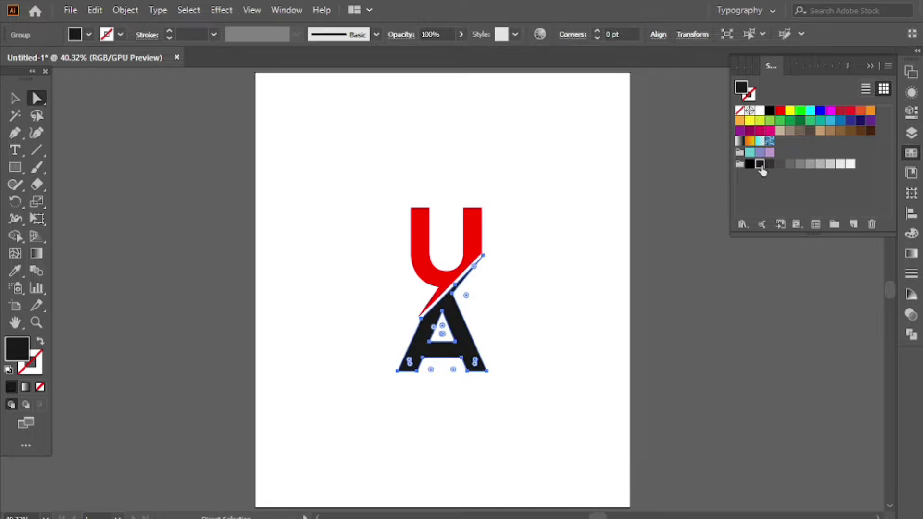
click(870, 66)
click(558, 174)
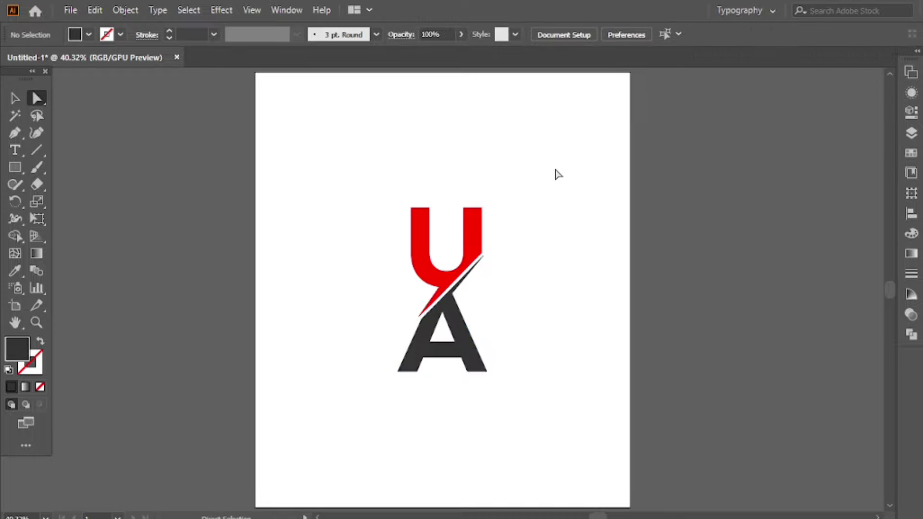
key(v)
click(444, 309)
click(546, 272)
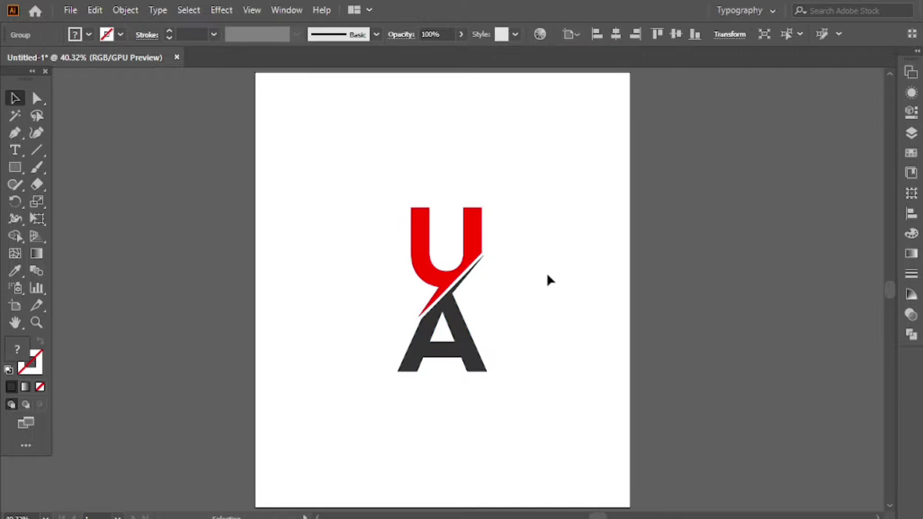
Step: Draw a circle centred on the letters as an outline with a 32 pt stroke
key(l)
drag(446, 289, 504, 403)
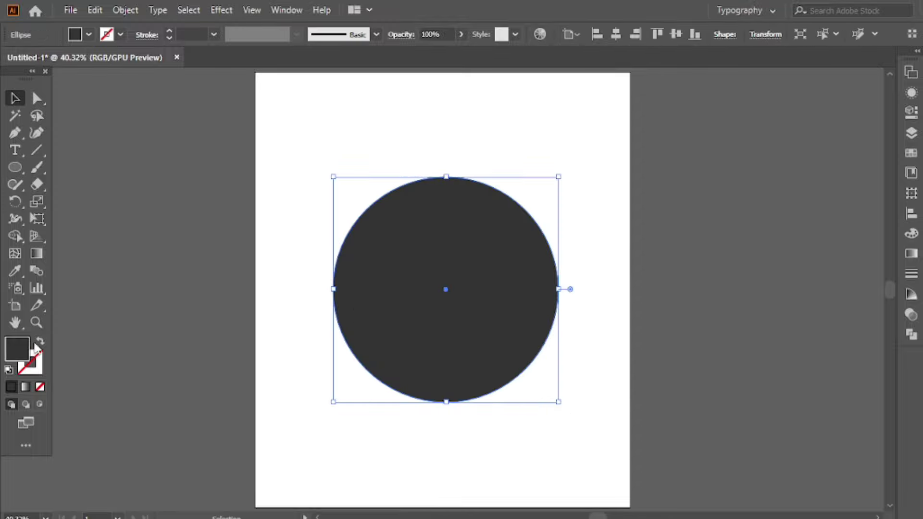
click(41, 341)
click(169, 30)
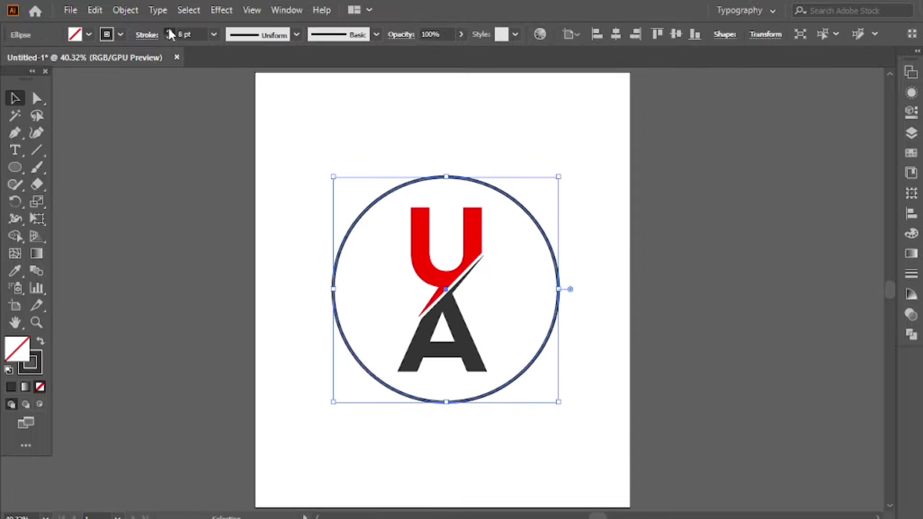
click(168, 29)
click(169, 30)
text(32)
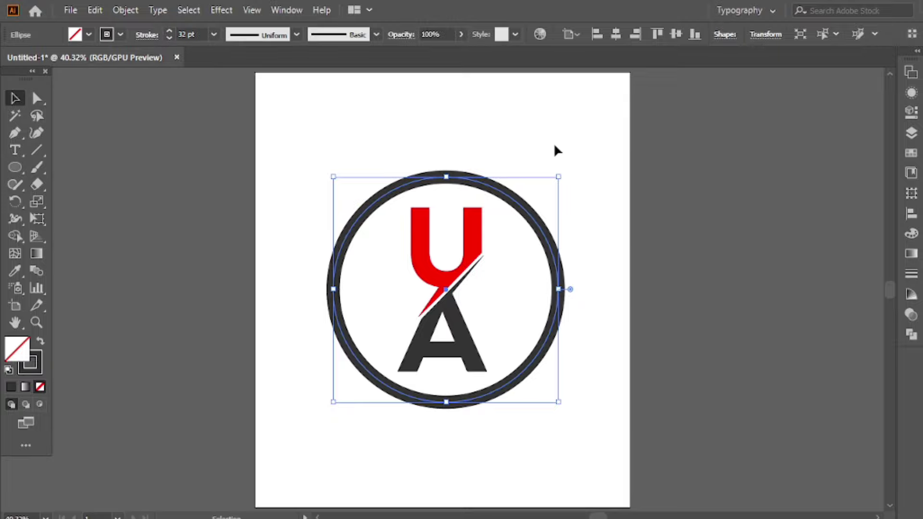
click(552, 146)
Step: Expand the circle's stroke into a solid ring shape with Object > Expand
click(546, 237)
click(126, 10)
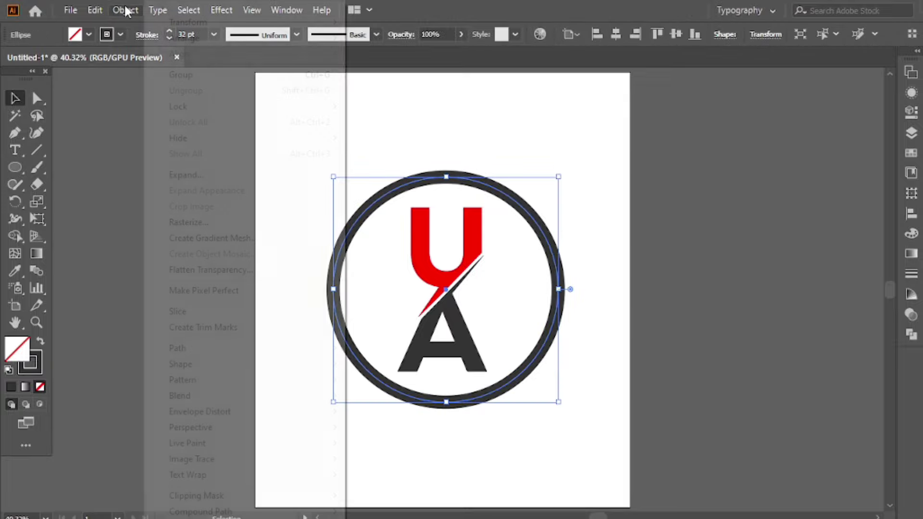
click(206, 175)
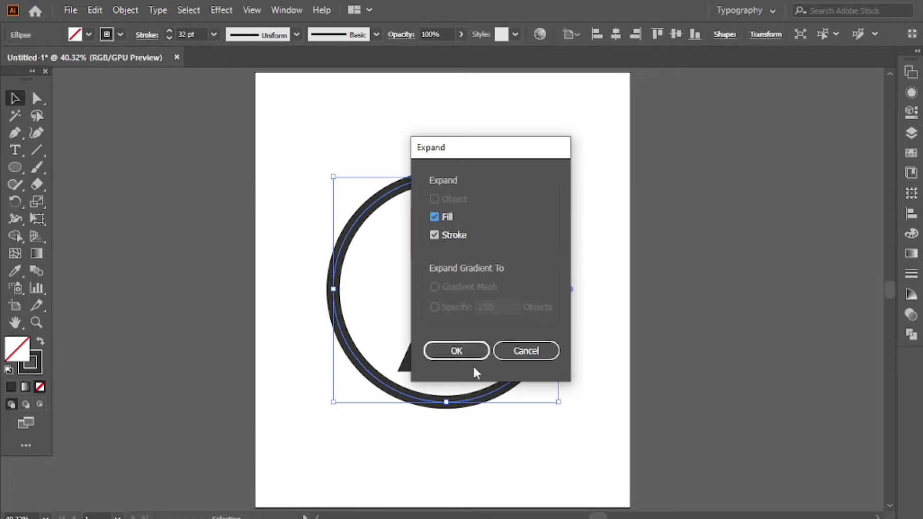
click(459, 350)
click(349, 142)
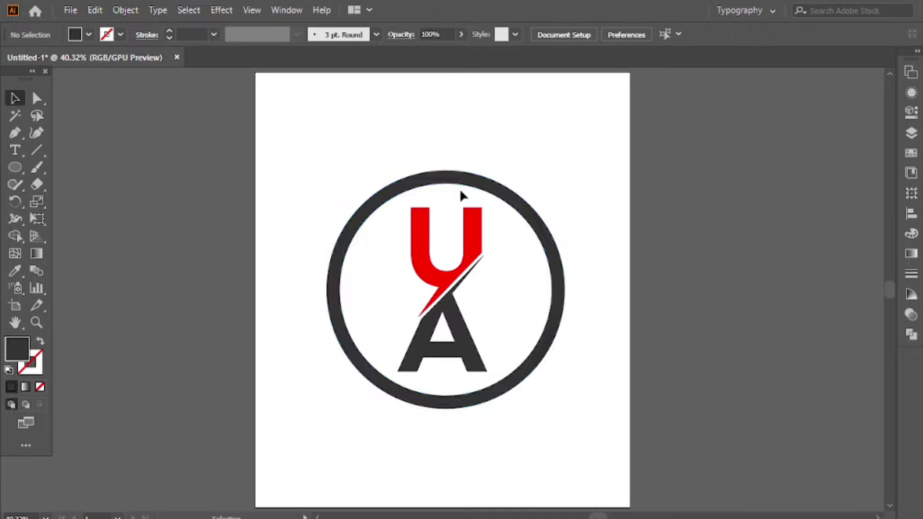
click(495, 194)
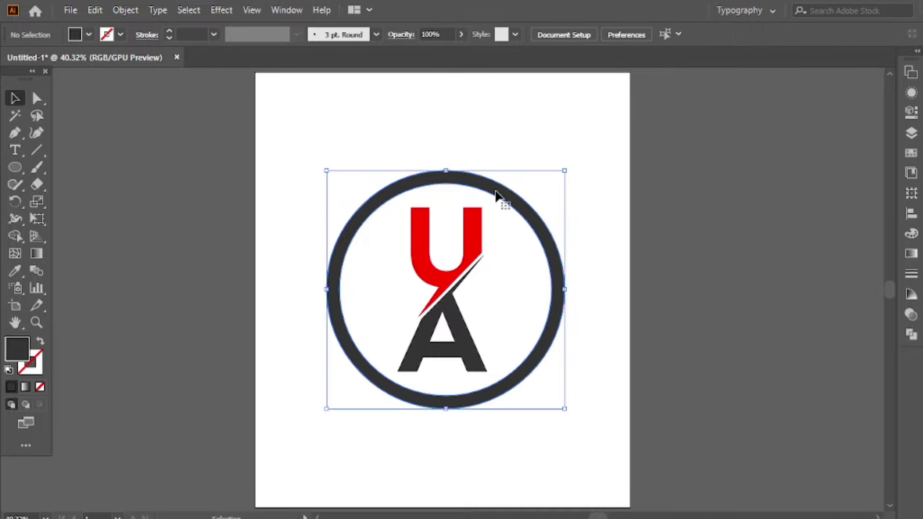
Step: Sample the U's red onto the ring with the Eyedropper
key(i)
click(474, 245)
click(529, 160)
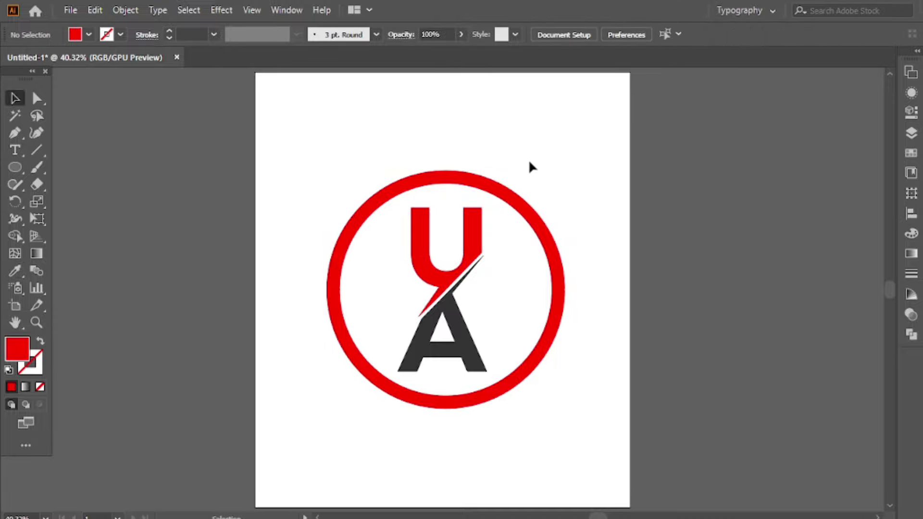
Step: Select the ring and letters, centre them horizontally, and group them
drag(488, 138, 431, 203)
right_click(441, 153)
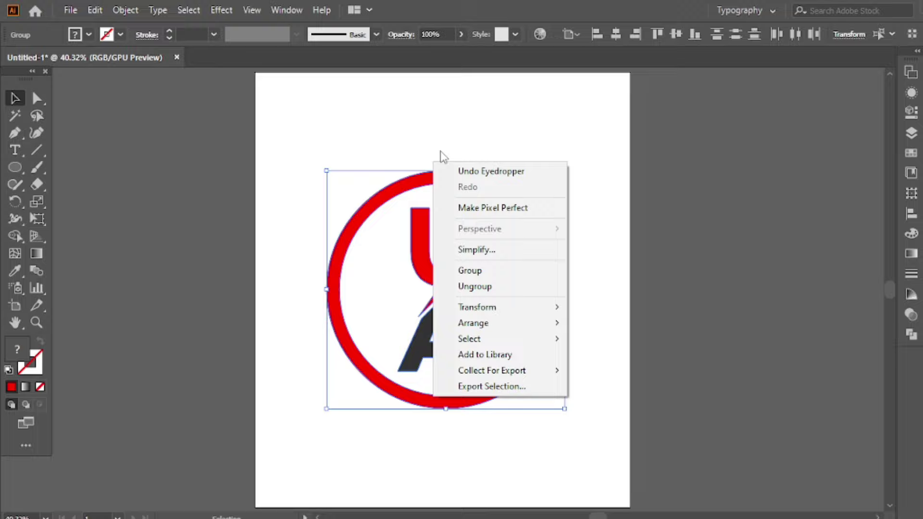
click(610, 37)
click(616, 34)
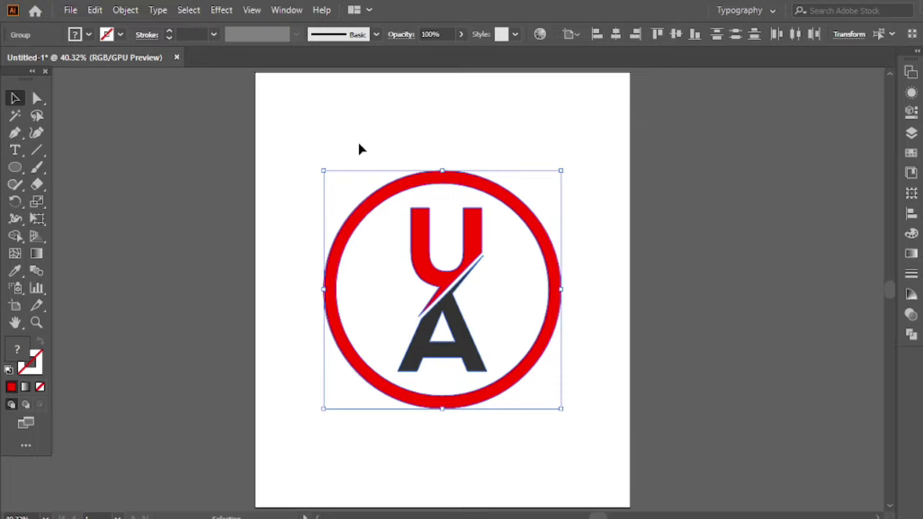
right_click(421, 119)
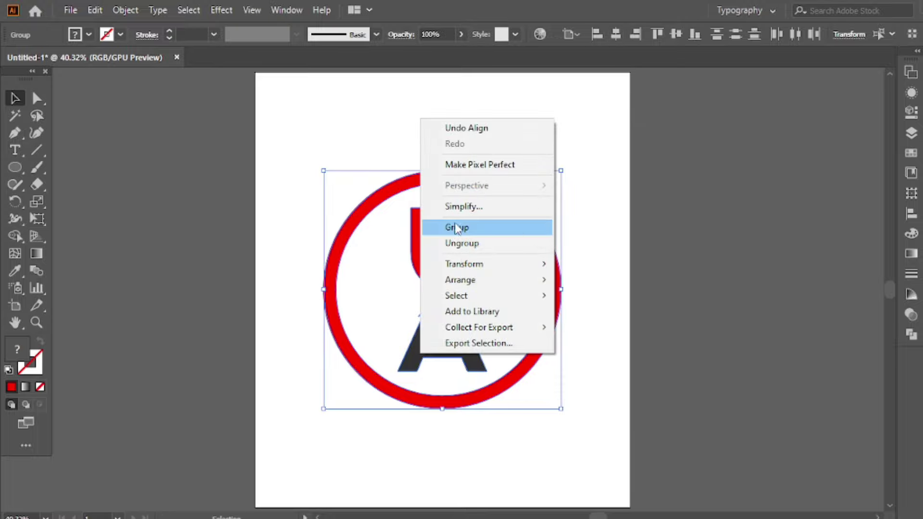
click(460, 227)
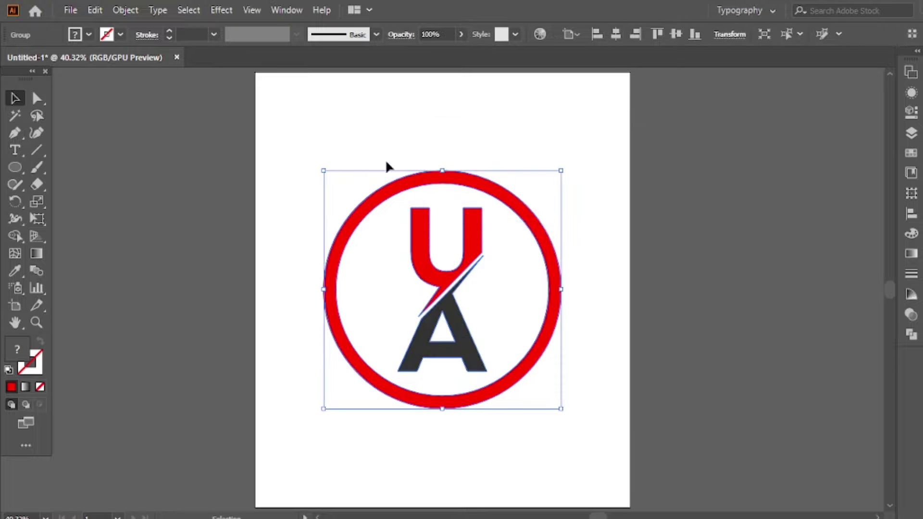
click(379, 121)
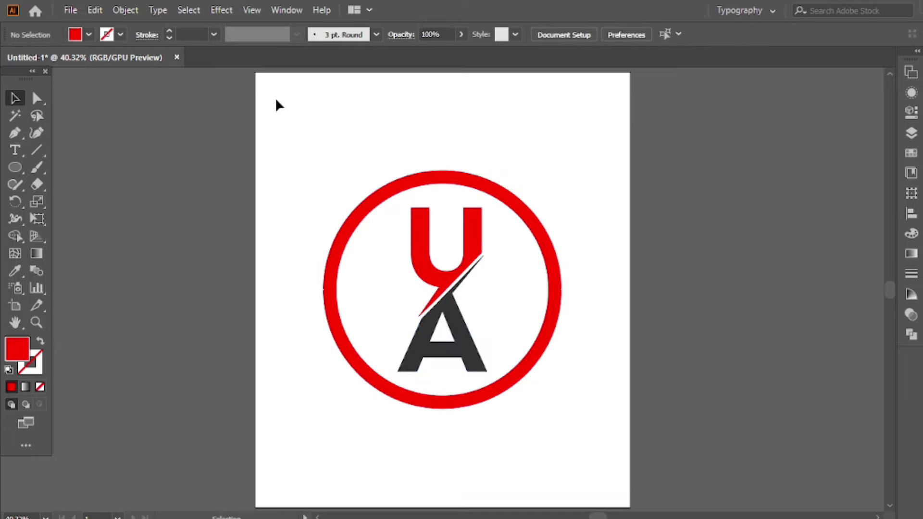